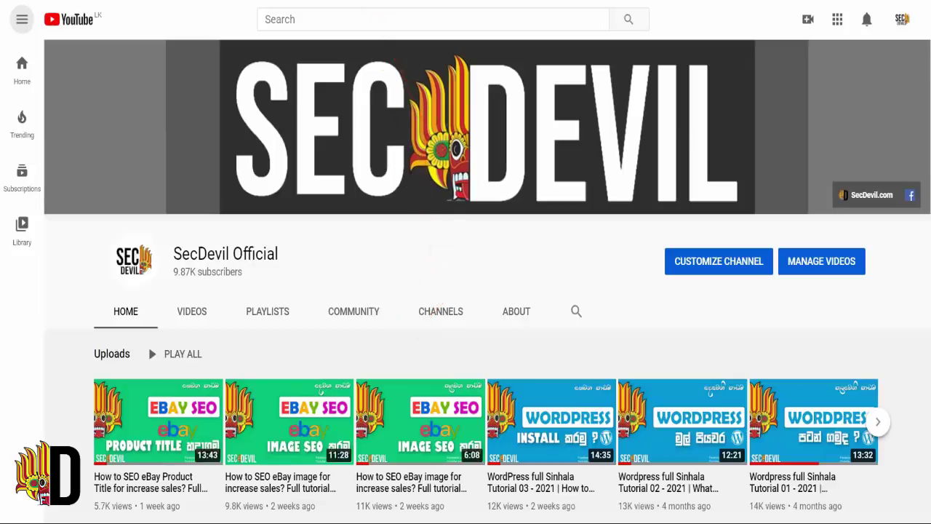
Step: Examine the eBay listing form from the title through the item specifics to the item description
{"action": "mouse_move", "coordinate": [166, 135]}
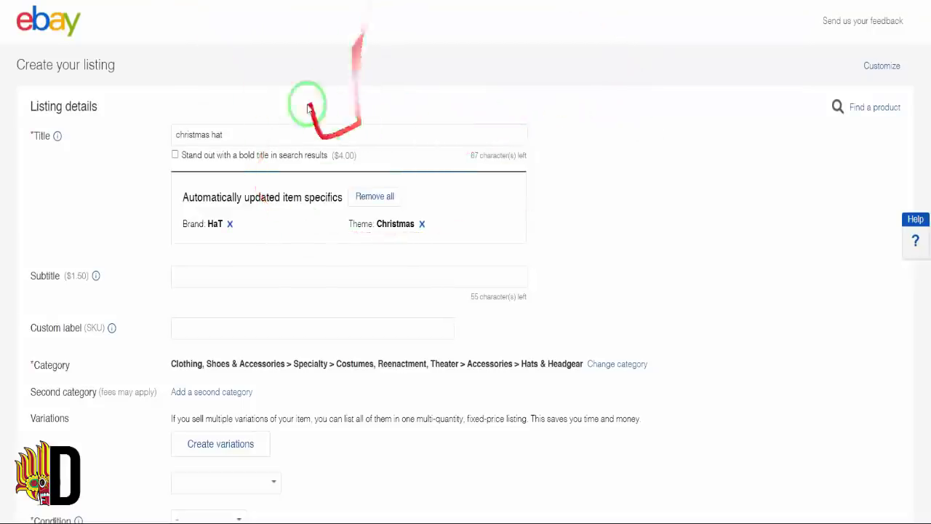
{"action": "left_click", "coordinate": [265, 133]}
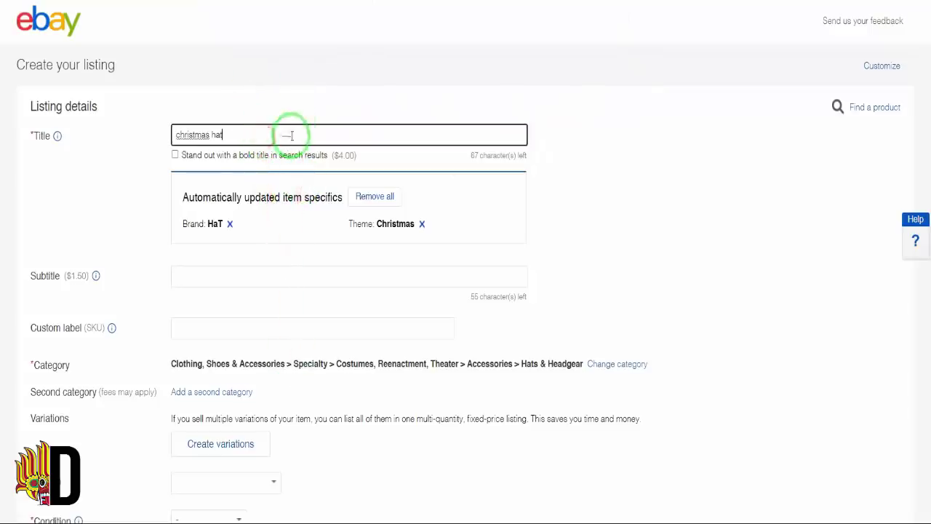
{"action": "left_click_drag", "start_coordinate": [240, 133], "coordinate": [121, 125]}
{"action": "left_click", "coordinate": [189, 77]}
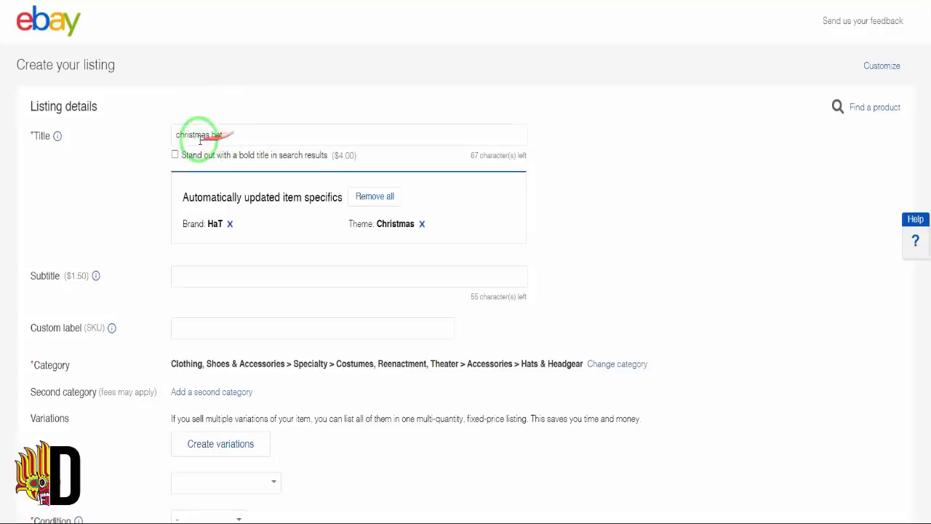
{"action": "scroll", "coordinate": [615, 153], "scroll_direction": "down", "scroll_amount": 10}
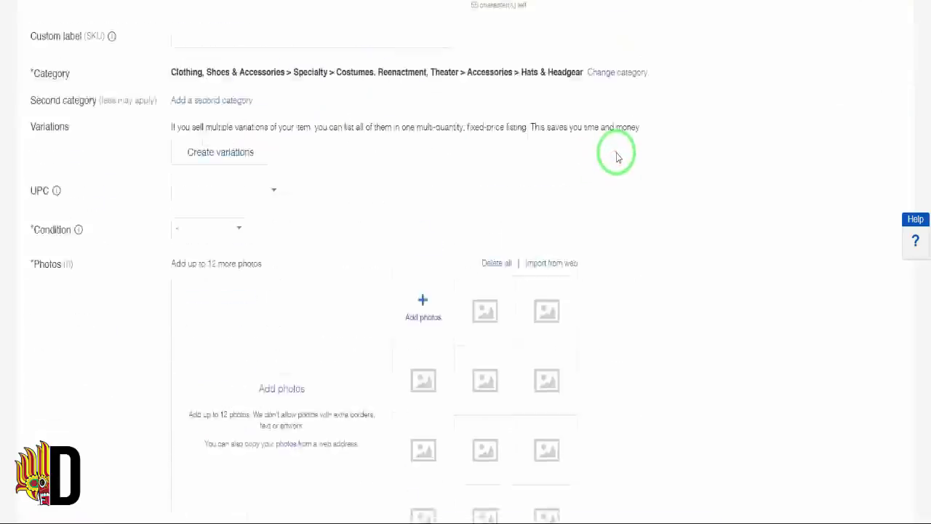
{"action": "scroll", "coordinate": [616, 157], "scroll_direction": "down", "scroll_amount": 10}
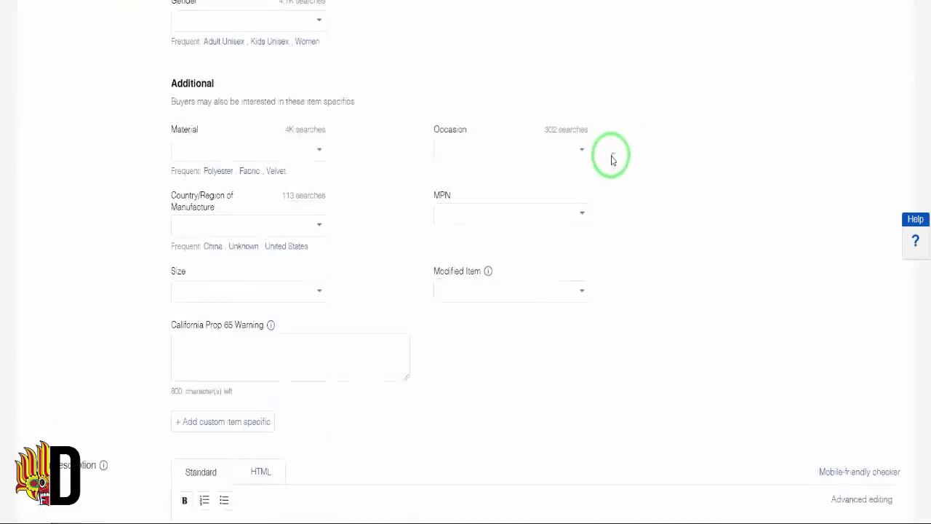
{"action": "scroll", "coordinate": [397, 227], "scroll_direction": "down", "scroll_amount": 2}
{"action": "left_click", "coordinate": [328, 181]}
{"action": "scroll", "coordinate": [116, 153], "scroll_direction": "up", "scroll_amount": 1}
{"action": "left_click_drag", "start_coordinate": [32, 100], "coordinate": [98, 100]}
{"action": "left_click", "coordinate": [212, 183]}
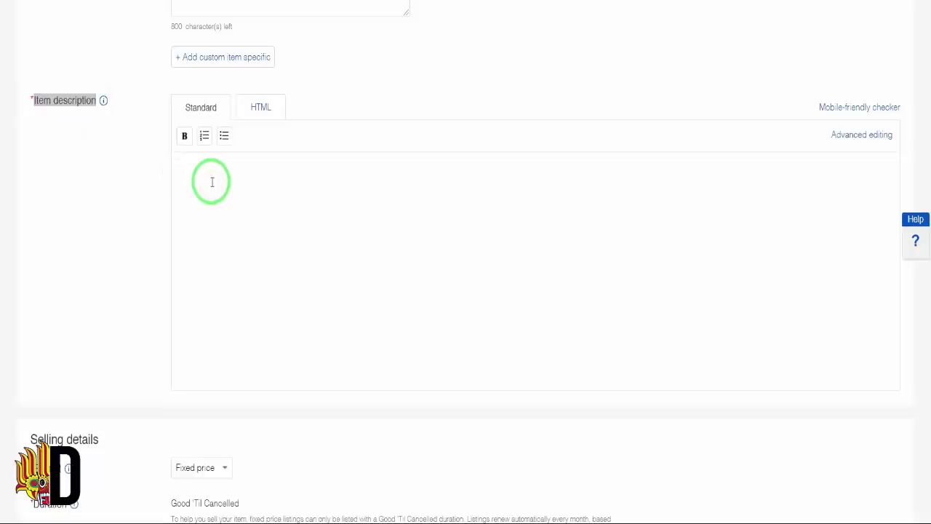
{"action": "left_click_drag", "start_coordinate": [125, 164], "coordinate": [255, 199]}
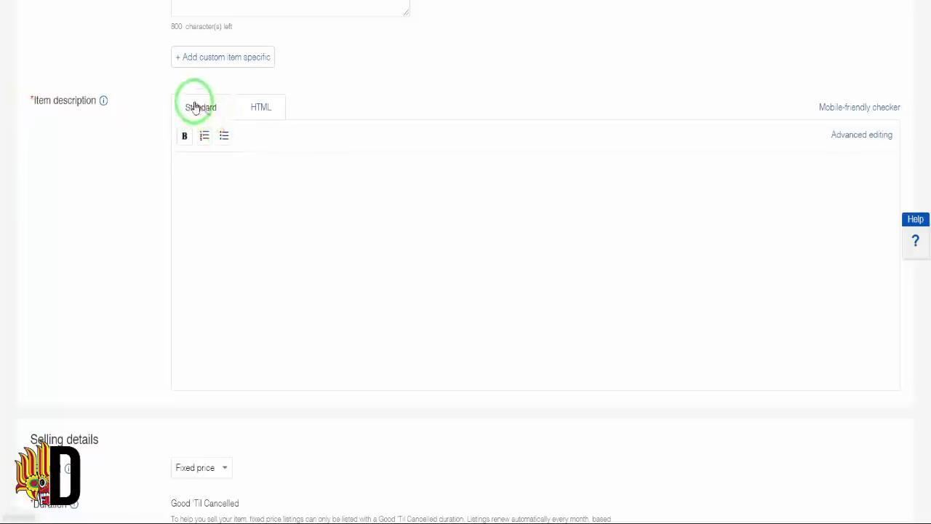
Step: Enter the test text "gbdf" in the standard description editor and clear it again
{"action": "type", "text": "gbdf"}
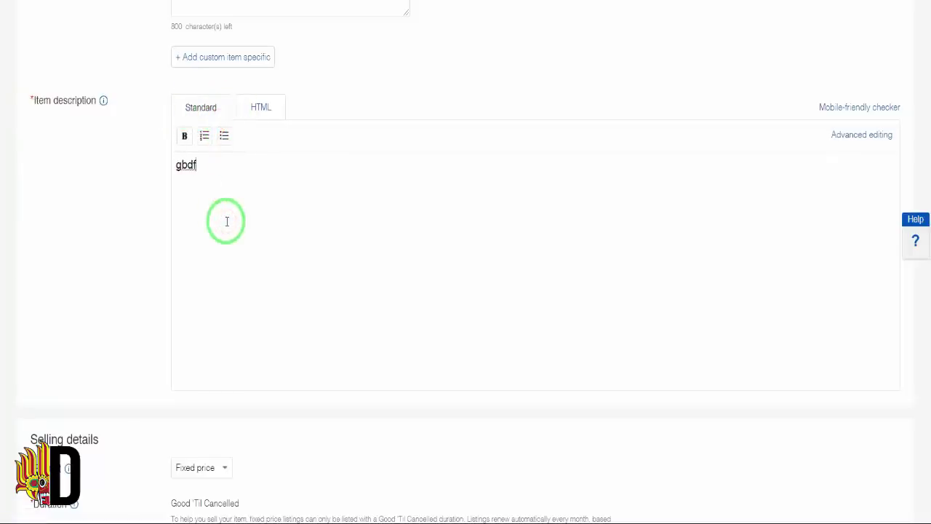
{"action": "key", "text": "BackSpace"}
{"action": "key", "text": "BackSpace"}
{"action": "key", "text": "BackSpace"}
{"action": "key", "text": "BackSpace"}
Step: Enter the heading code "<h1>SecDevil</h1>" in the HTML version of the item description
{"action": "left_click", "coordinate": [270, 109]}
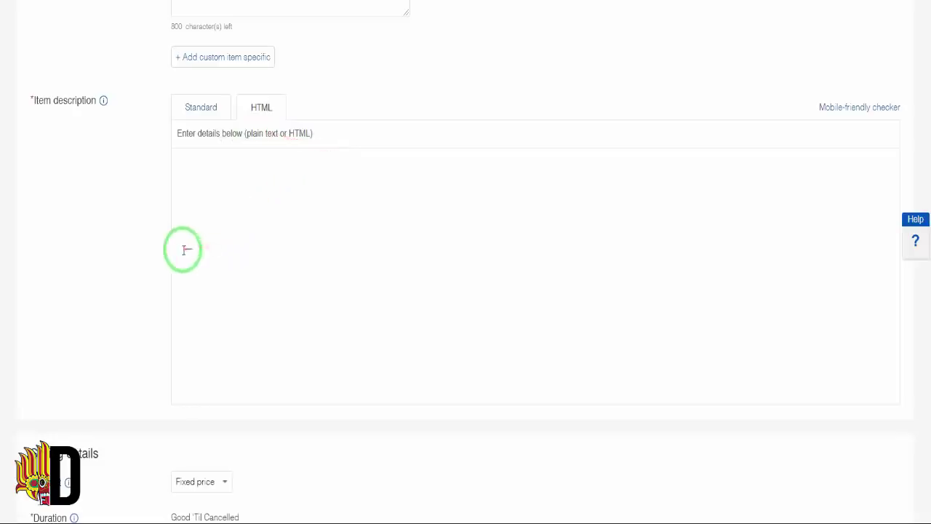
{"action": "type", "text": "<"}
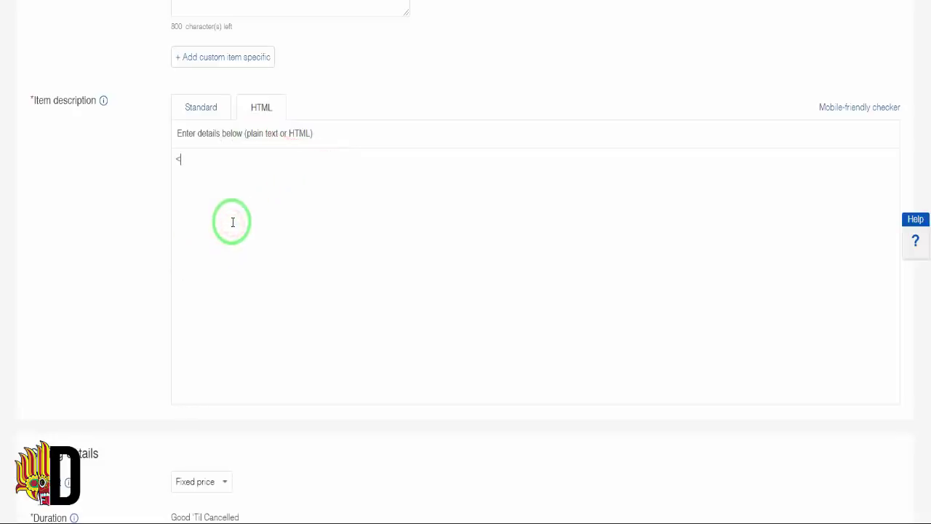
{"action": "type", "text": "h1>"}
{"action": "type", "text": "</h1>"}
{"action": "key", "text": "Left"}
{"action": "key", "text": "Left"}
{"action": "key", "text": "Left"}
{"action": "type", "text": "SecDevil"}
Step: Check how the SecDevil heading renders in the standard view of the description
{"action": "left_click", "coordinate": [204, 109]}
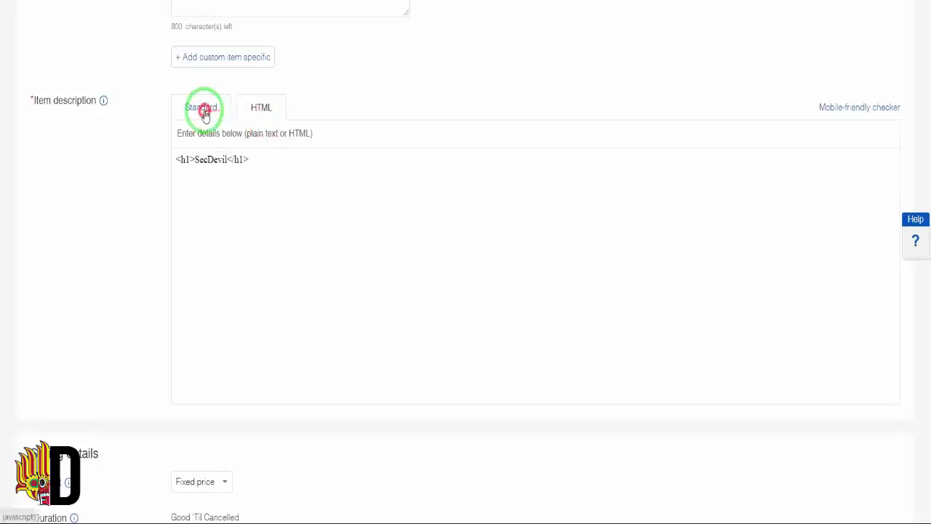
{"action": "double_click", "coordinate": [198, 173]}
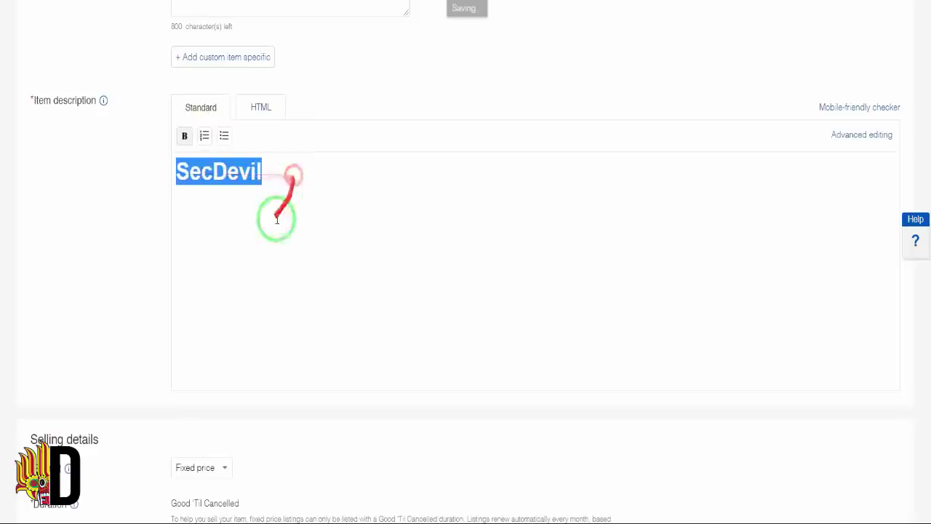
{"action": "left_click_drag", "start_coordinate": [266, 182], "coordinate": [113, 182]}
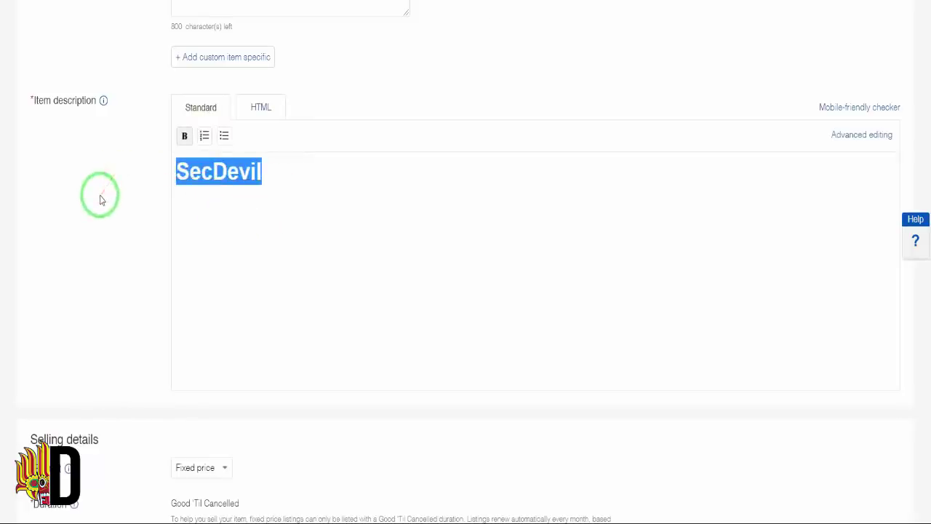
Step: Delete the heading code from the description's HTML and return to the standard view
{"action": "left_click", "coordinate": [260, 107]}
{"action": "left_click_drag", "start_coordinate": [283, 166], "coordinate": [90, 168]}
{"action": "key", "text": "BackSpace"}
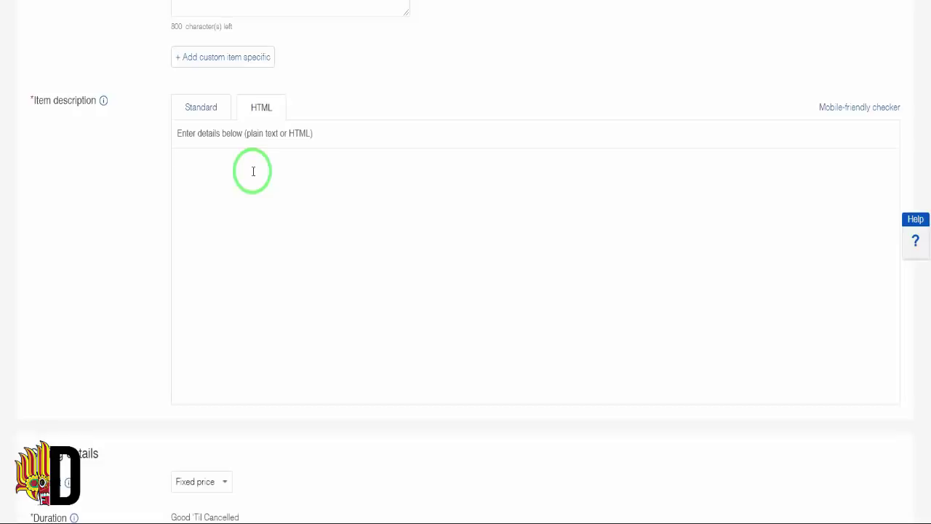
{"action": "left_click", "coordinate": [253, 119]}
{"action": "left_click", "coordinate": [226, 151]}
{"action": "left_click", "coordinate": [200, 110]}
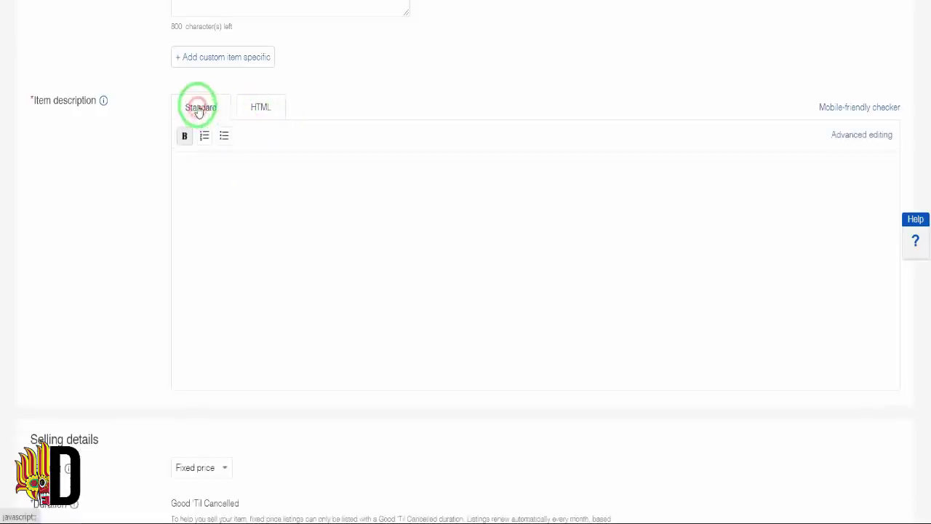
Step: Enable advanced editing for the item description and place the cursor in the empty text area
{"action": "left_click", "coordinate": [849, 137]}
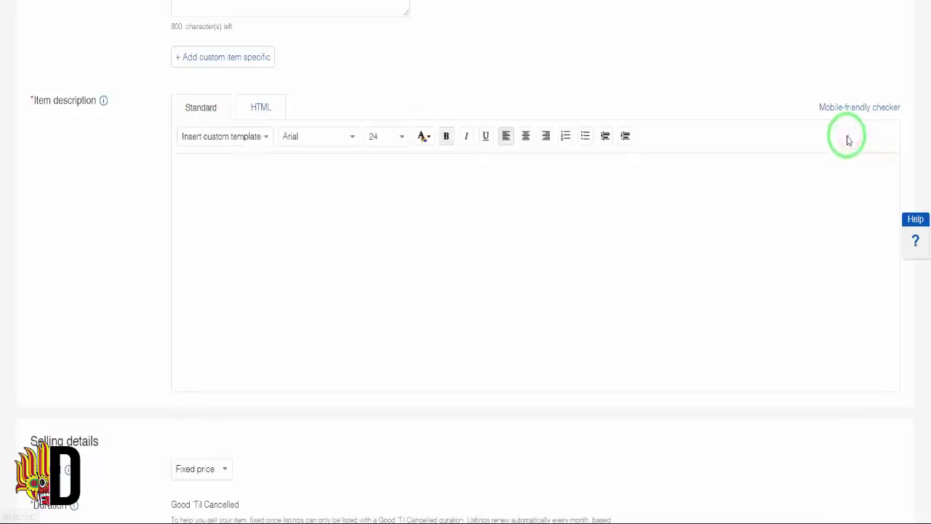
{"action": "left_click", "coordinate": [216, 180]}
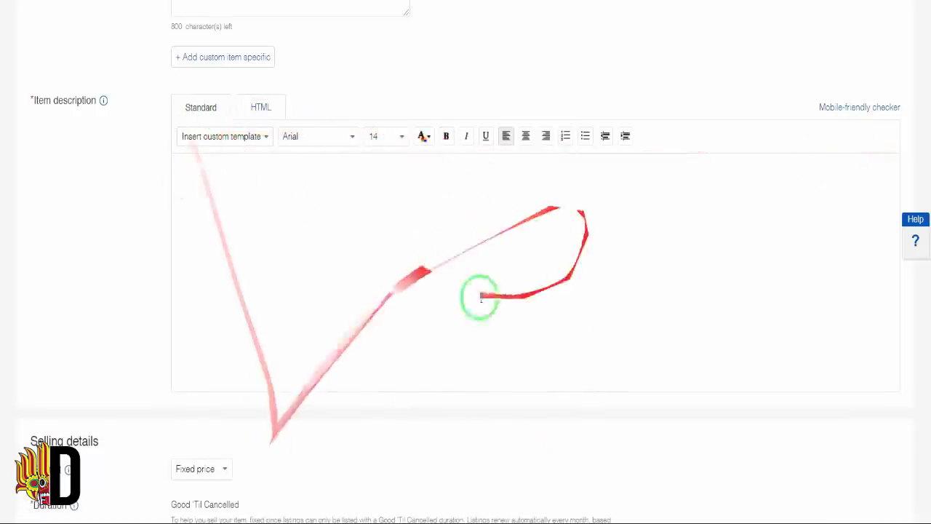
{"action": "left_click", "coordinate": [195, 181]}
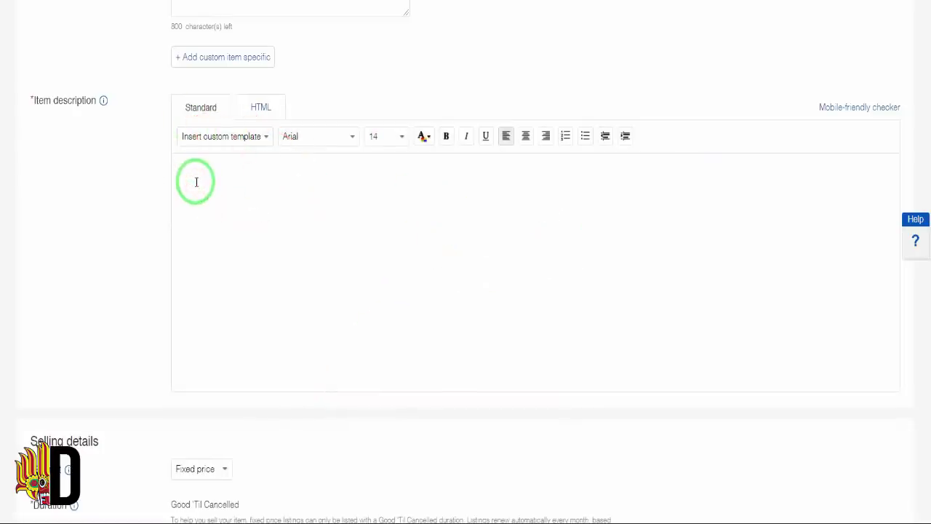
Step: Check the description's HTML view, then insert custom template 1 in the standard view
{"action": "left_click", "coordinate": [249, 107]}
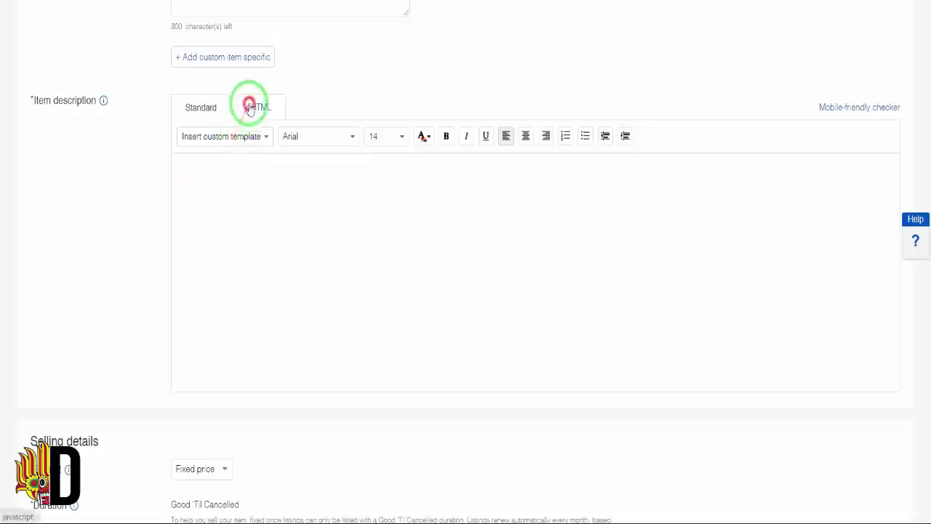
{"action": "left_click", "coordinate": [221, 215]}
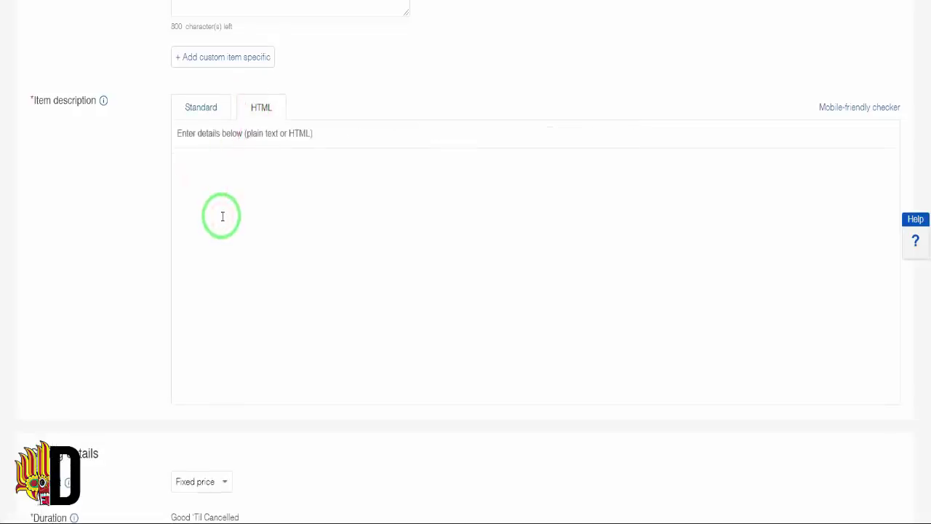
{"action": "left_click", "coordinate": [209, 102]}
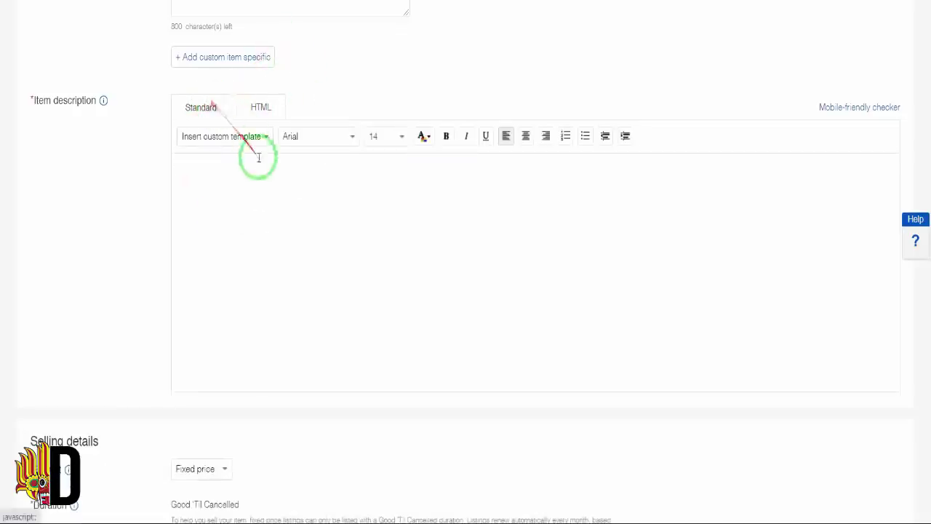
{"action": "left_click", "coordinate": [262, 139]}
{"action": "left_click", "coordinate": [229, 200]}
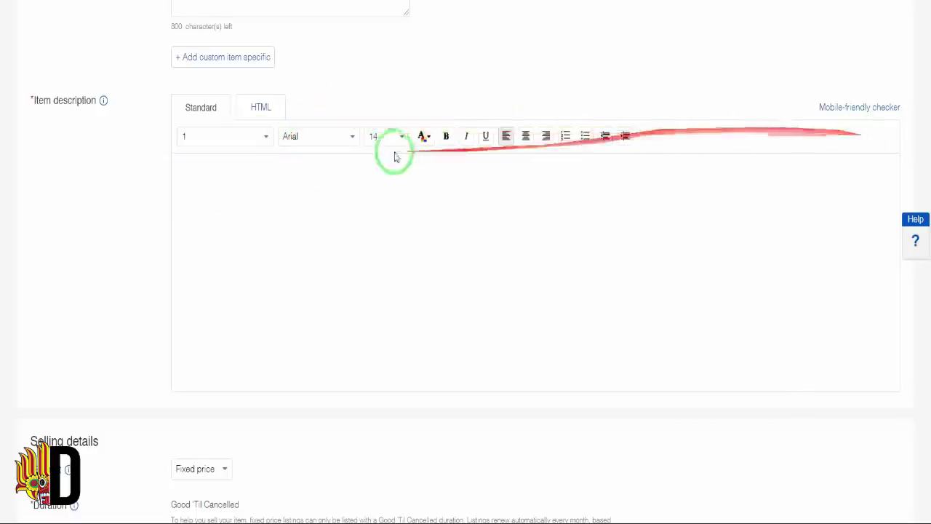
Step: Examine the banner sections of the inserted template and the blank areas beneath them
{"action": "scroll", "coordinate": [298, 223], "scroll_direction": "down", "scroll_amount": 3}
{"action": "scroll", "coordinate": [294, 226], "scroll_direction": "up", "scroll_amount": 5}
{"action": "left_click", "coordinate": [294, 226]}
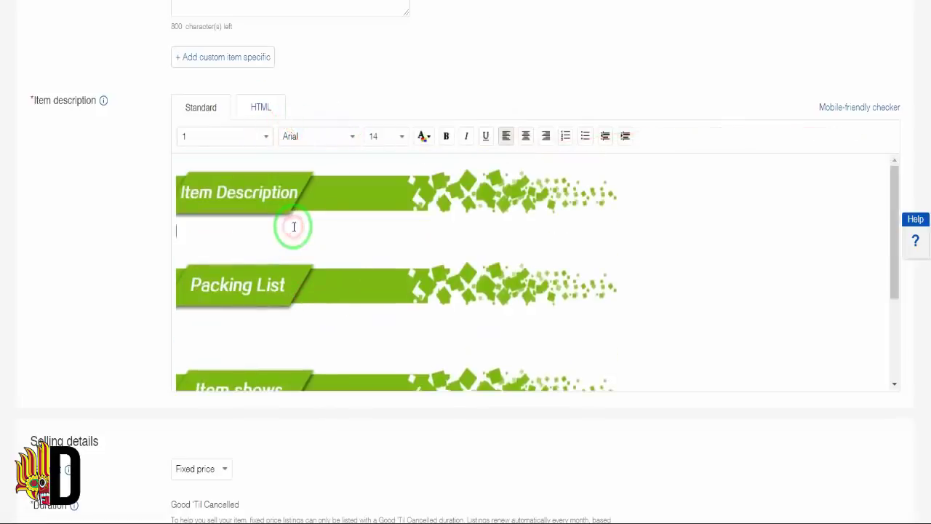
{"action": "scroll", "coordinate": [284, 233], "scroll_direction": "up", "scroll_amount": 5}
{"action": "scroll", "coordinate": [285, 233], "scroll_direction": "down", "scroll_amount": 5}
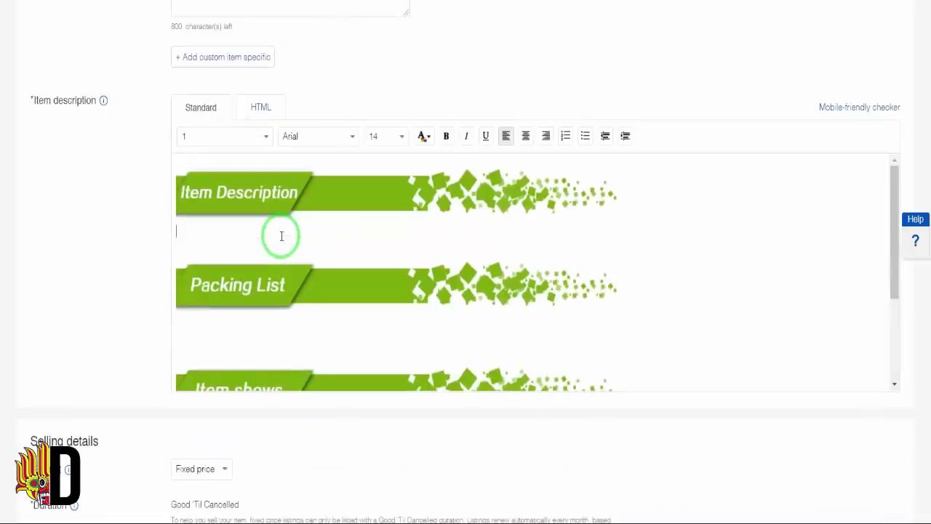
{"action": "scroll", "coordinate": [263, 234], "scroll_direction": "down", "scroll_amount": 3}
{"action": "scroll", "coordinate": [262, 231], "scroll_direction": "up", "scroll_amount": 3}
{"action": "left_click", "coordinate": [218, 233]}
{"action": "scroll", "coordinate": [212, 229], "scroll_direction": "up", "scroll_amount": 2}
{"action": "scroll", "coordinate": [138, 230], "scroll_direction": "down", "scroll_amount": 3}
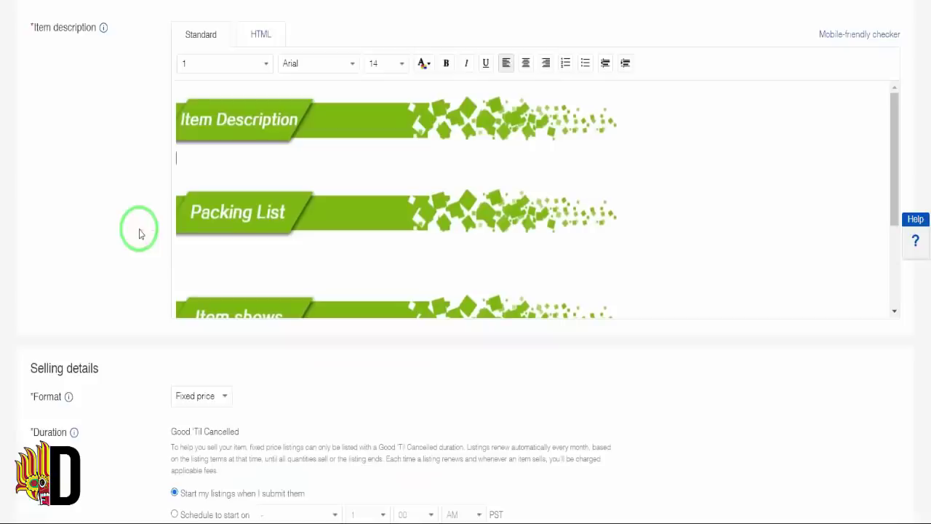
{"action": "scroll", "coordinate": [126, 145], "scroll_direction": "up", "scroll_amount": 1}
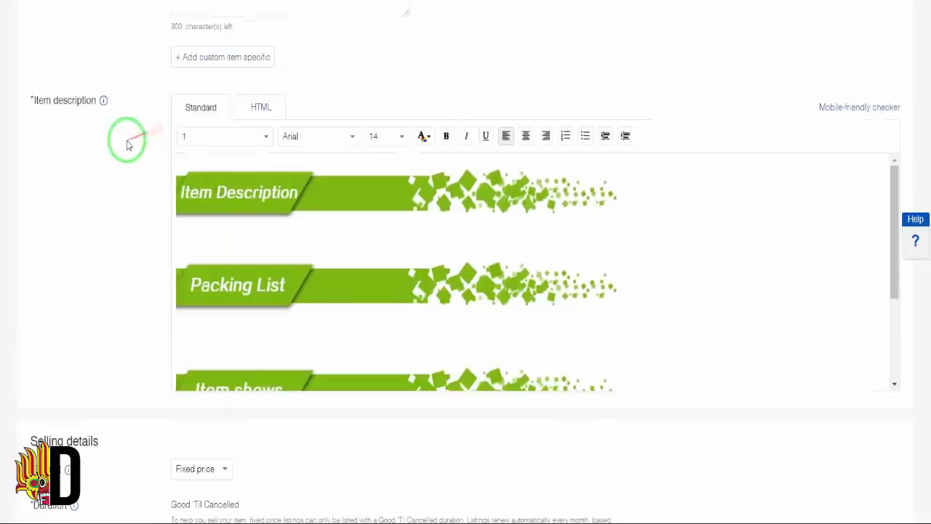
Step: Compare the template's HTML code with its rendered banners in the standard view
{"action": "left_click", "coordinate": [254, 106]}
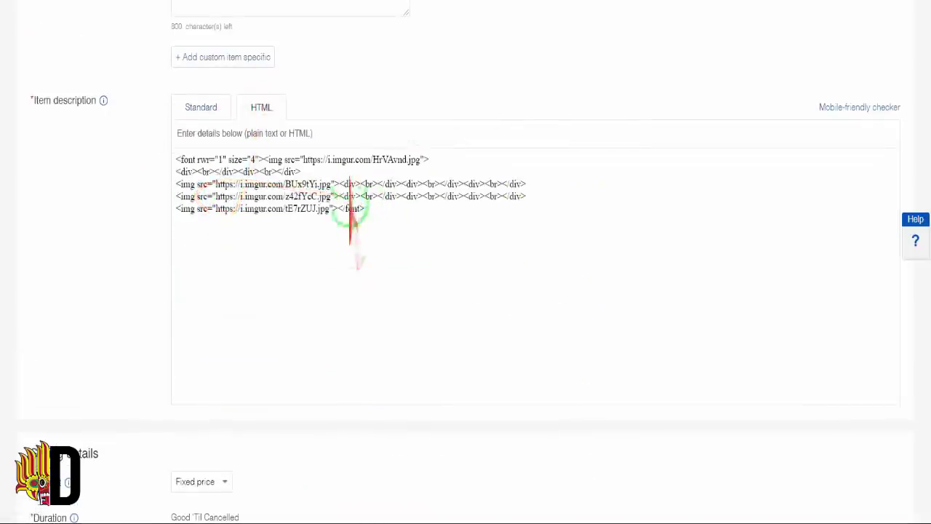
{"action": "left_click", "coordinate": [207, 106]}
{"action": "left_click", "coordinate": [262, 109]}
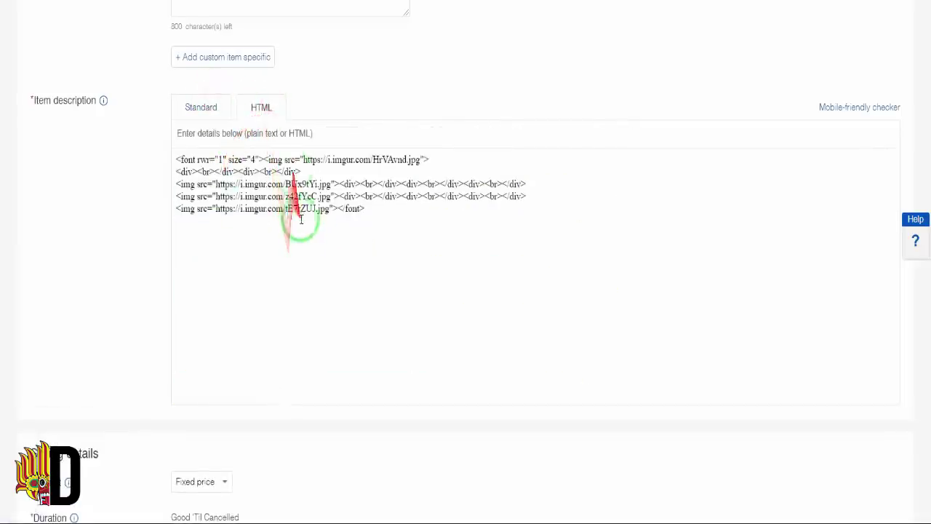
{"action": "left_click", "coordinate": [207, 105]}
{"action": "left_click", "coordinate": [249, 106]}
Step: Delete all template code below the first image line and check the result in the standard view
{"action": "left_click_drag", "start_coordinate": [386, 229], "coordinate": [171, 173]}
{"action": "key", "text": "BackSpace"}
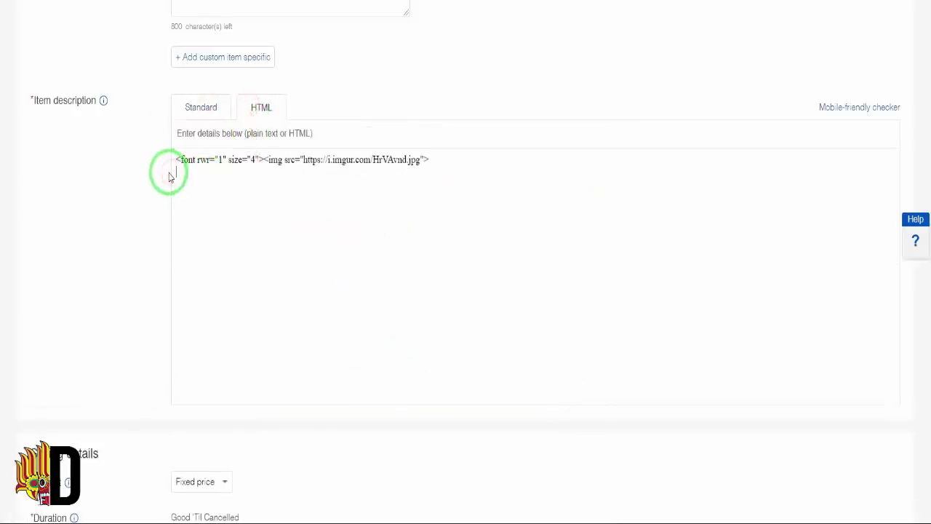
{"action": "left_click", "coordinate": [208, 108]}
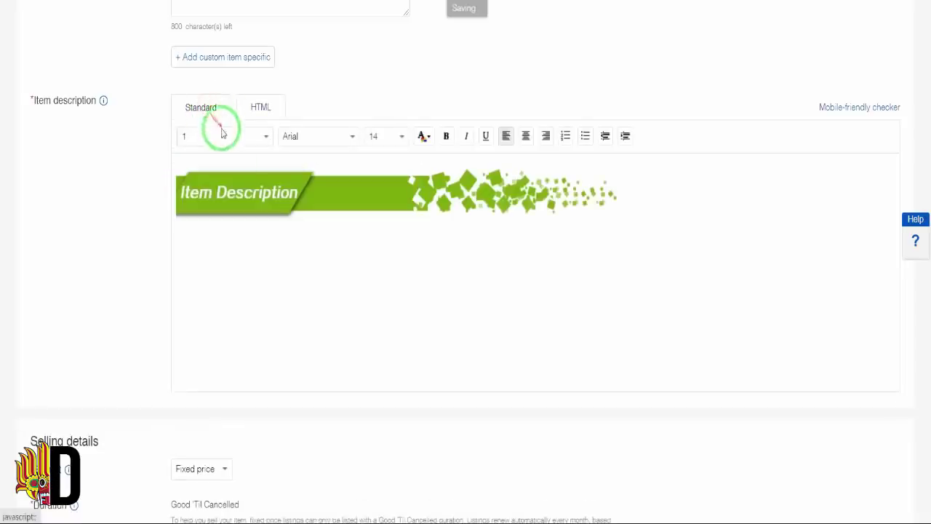
{"action": "left_click", "coordinate": [427, 284]}
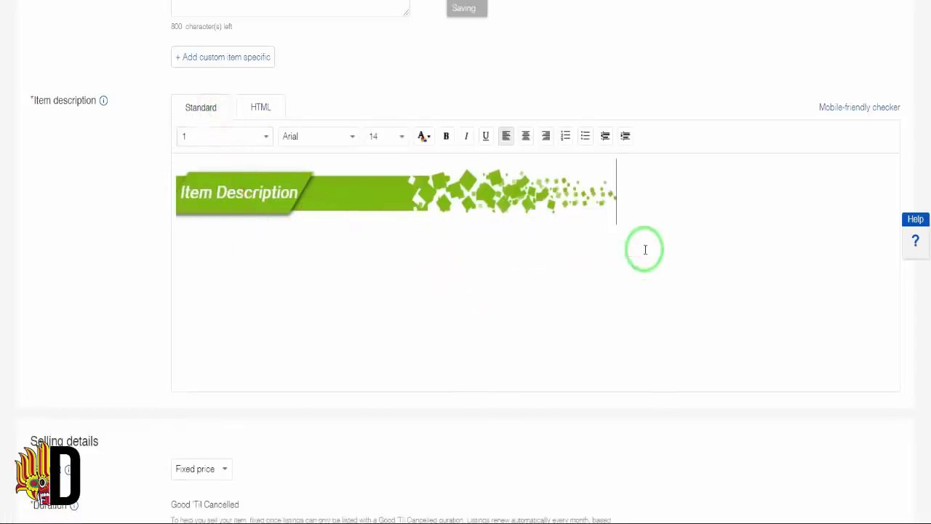
Step: Insert two blank lines above the opening font tag in the description's HTML code
{"action": "left_click", "coordinate": [263, 107]}
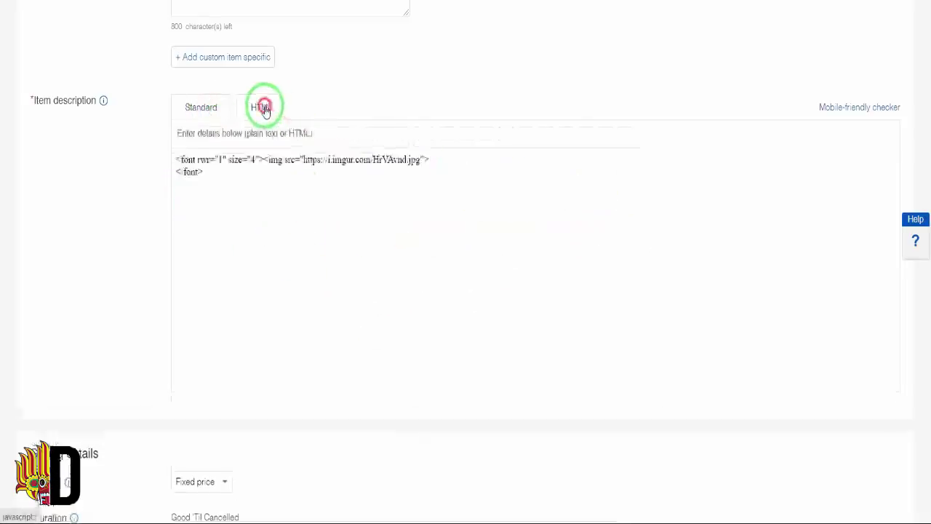
{"action": "left_click", "coordinate": [176, 158]}
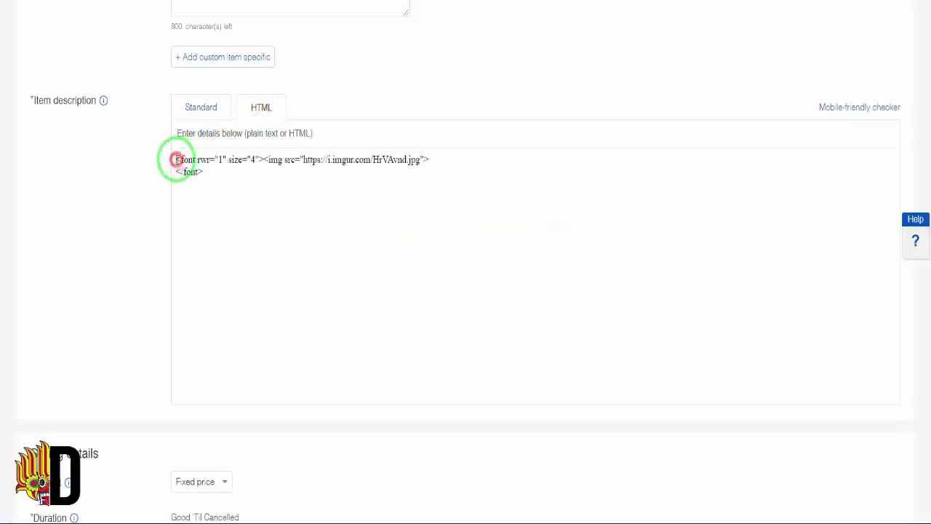
{"action": "key", "text": "Return"}
{"action": "key", "text": "Return"}
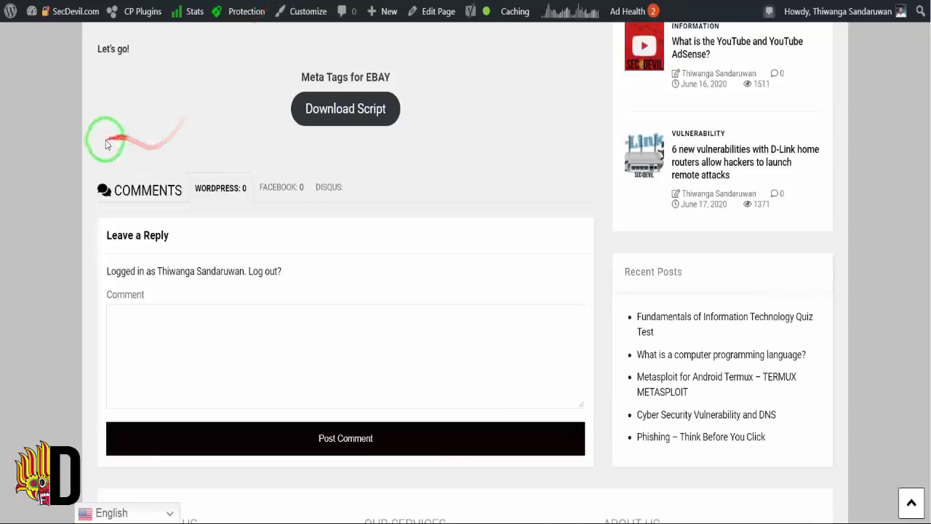
Step: Open the Dropshipping Holidays page on SecDevil.com
{"action": "scroll", "coordinate": [99, 138], "scroll_direction": "up", "scroll_amount": 15}
{"action": "scroll", "coordinate": [100, 138], "scroll_direction": "up", "scroll_amount": 15}
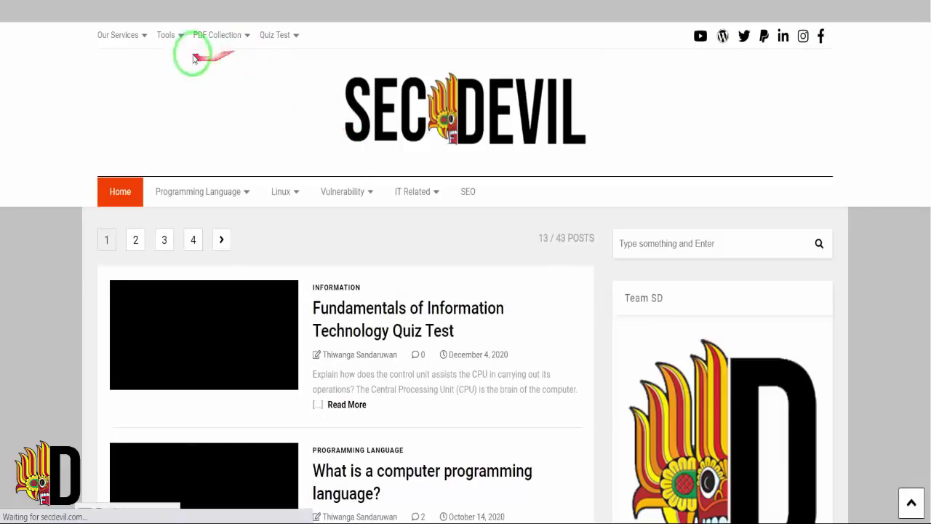
{"action": "mouse_move", "coordinate": [169, 42]}
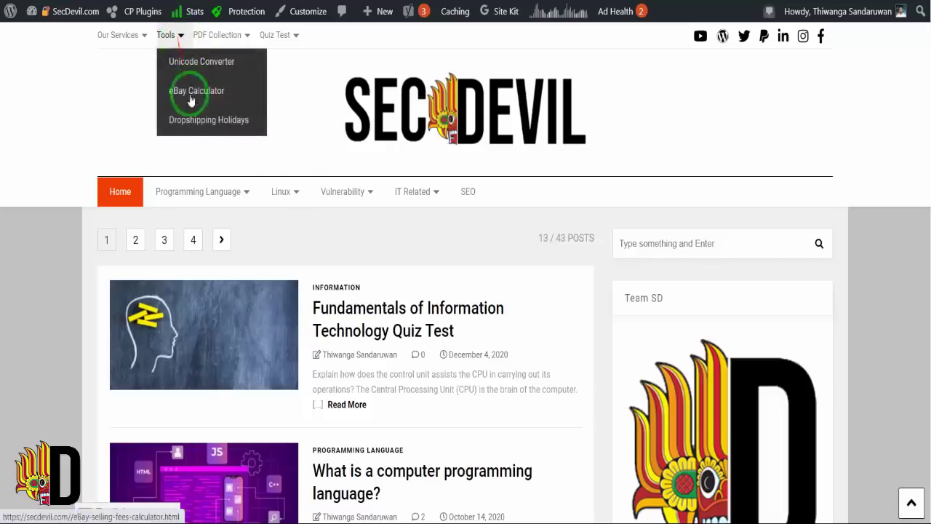
{"action": "left_click", "coordinate": [191, 123]}
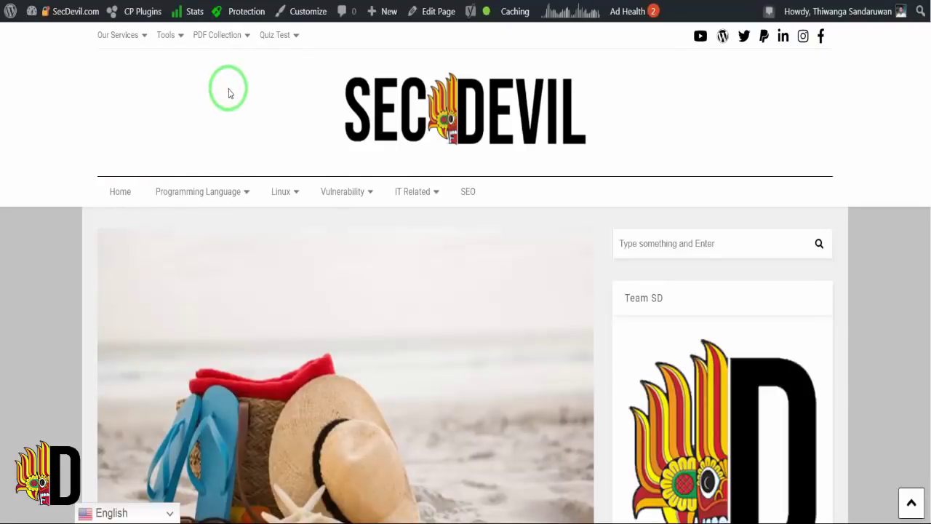
Step: Read the introduction of the USA holidays list and examine its January–April column down to the last entry
{"action": "scroll", "coordinate": [229, 92], "scroll_direction": "down", "scroll_amount": 6}
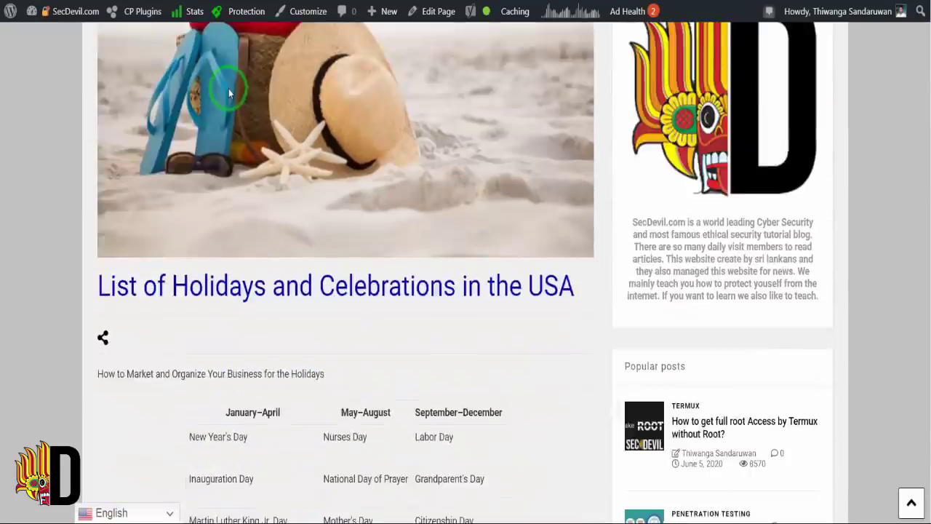
{"action": "scroll", "coordinate": [228, 89], "scroll_direction": "down", "scroll_amount": 1}
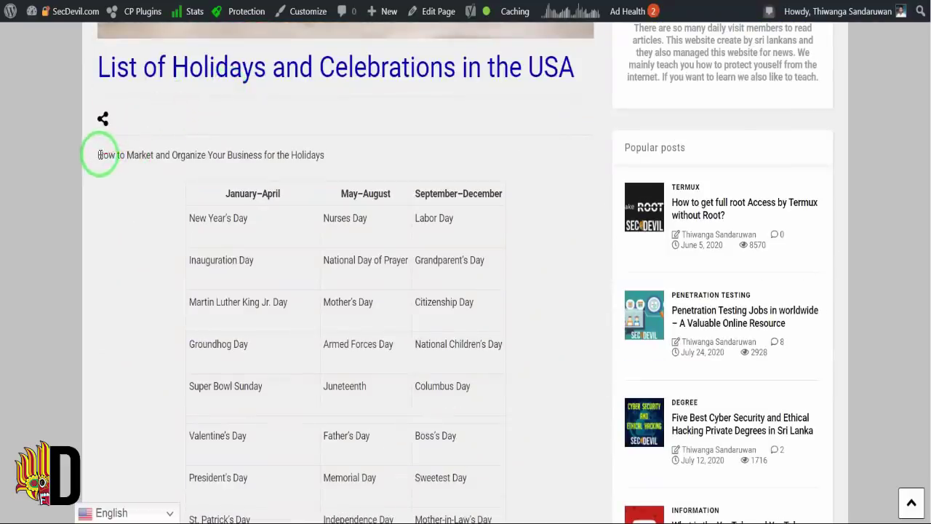
{"action": "mouse_move", "coordinate": [100, 158]}
{"action": "left_mouse_down"}
{"action": "mouse_move", "coordinate": [343, 163]}
{"action": "mouse_move", "coordinate": [239, 169]}
{"action": "mouse_move", "coordinate": [301, 188]}
{"action": "mouse_move", "coordinate": [263, 178]}
{"action": "left_mouse_up"}
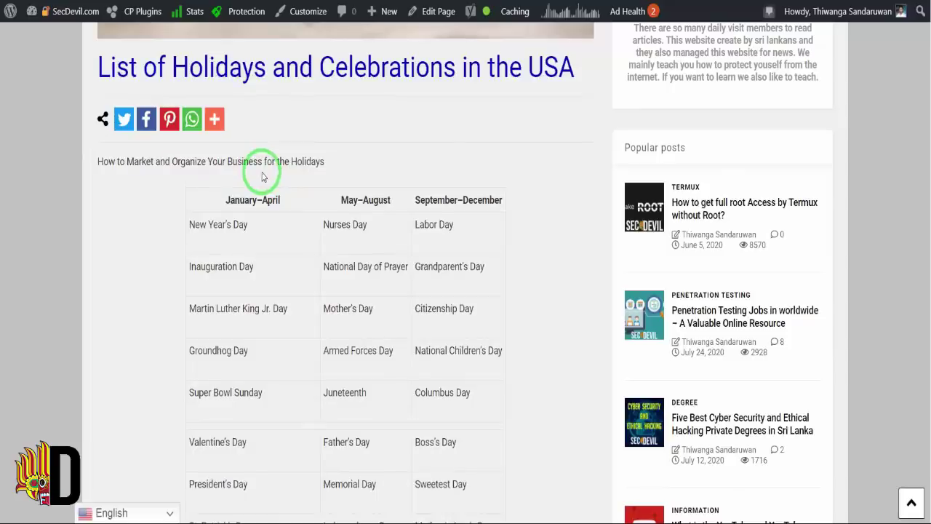
{"action": "scroll", "coordinate": [262, 177], "scroll_direction": "down", "scroll_amount": 1}
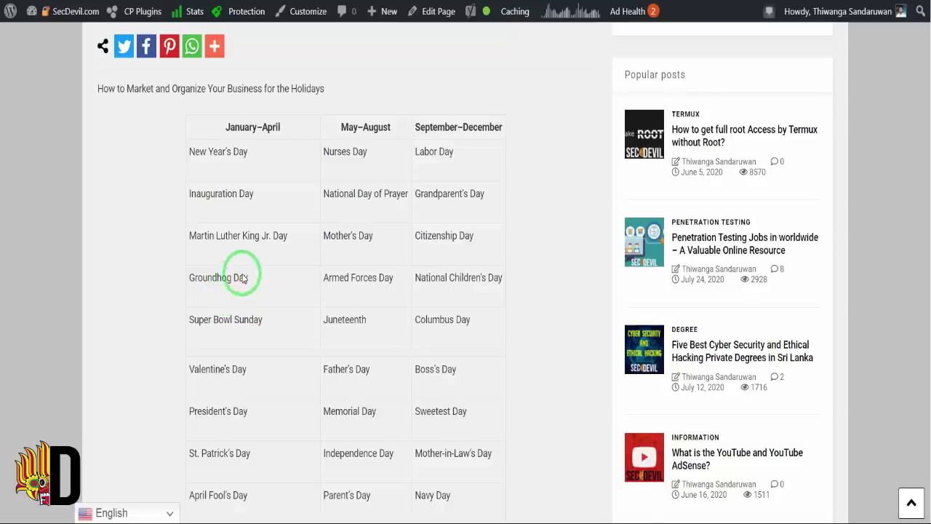
{"action": "scroll", "coordinate": [236, 280], "scroll_direction": "down", "scroll_amount": 1}
{"action": "scroll", "coordinate": [258, 256], "scroll_direction": "down", "scroll_amount": 2}
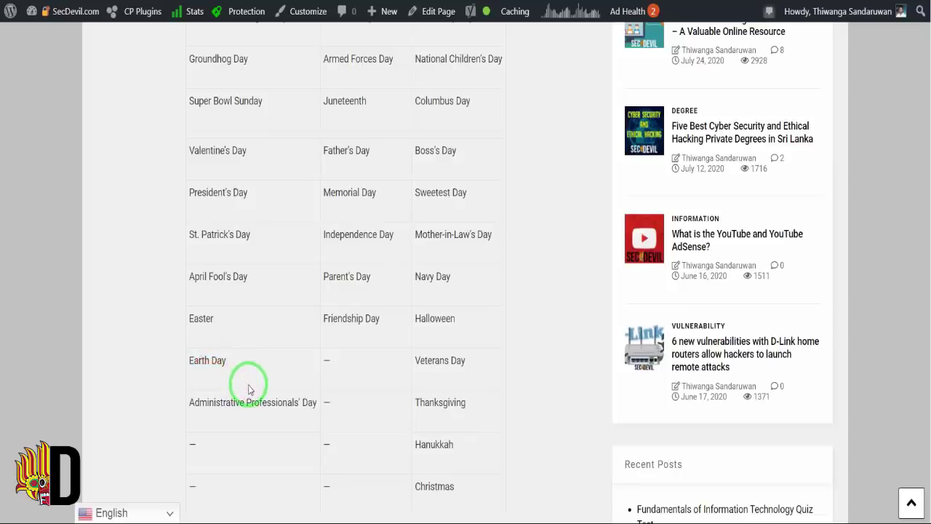
{"action": "scroll", "coordinate": [248, 389], "scroll_direction": "up", "scroll_amount": 6}
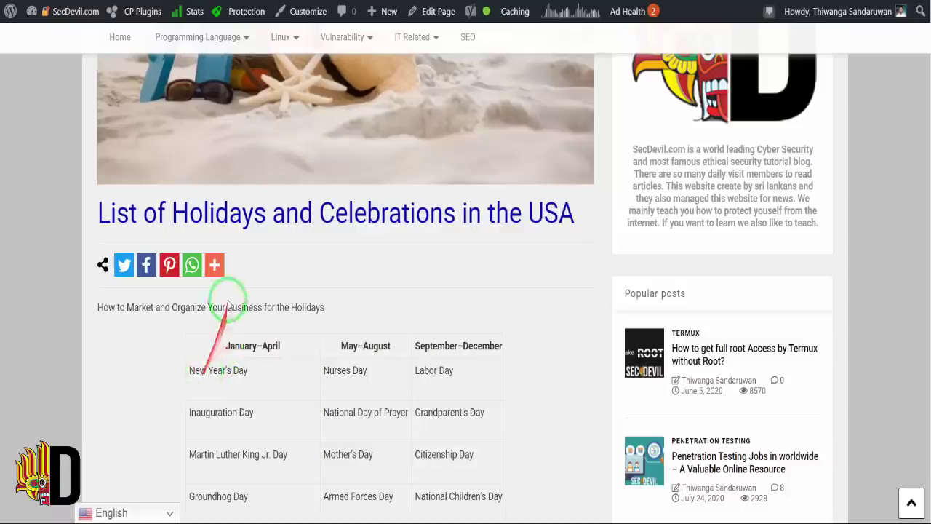
Step: Examine the May–August column of the holidays table from Nurses Day to its last entry
{"action": "scroll", "coordinate": [222, 342], "scroll_direction": "down", "scroll_amount": 2}
{"action": "scroll", "coordinate": [218, 339], "scroll_direction": "down", "scroll_amount": 2}
{"action": "scroll", "coordinate": [218, 337], "scroll_direction": "up", "scroll_amount": 2}
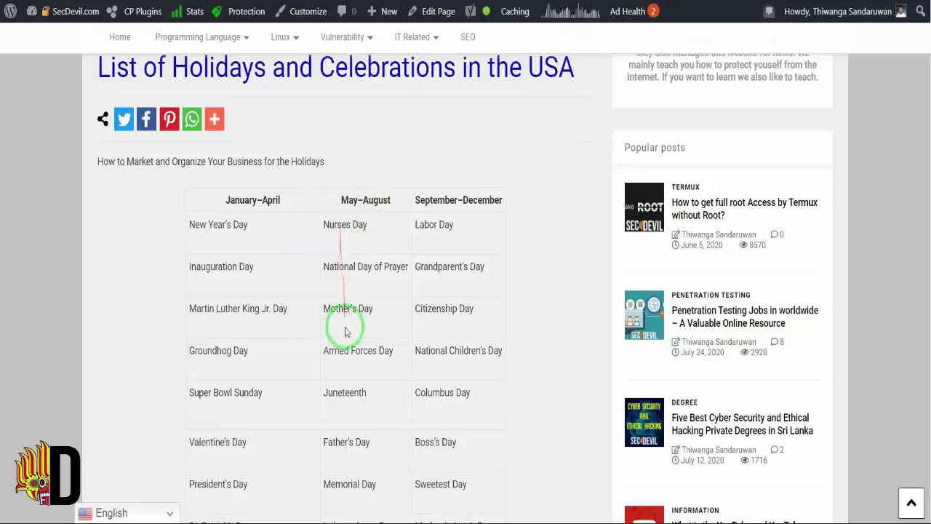
{"action": "scroll", "coordinate": [354, 279], "scroll_direction": "down", "scroll_amount": 1}
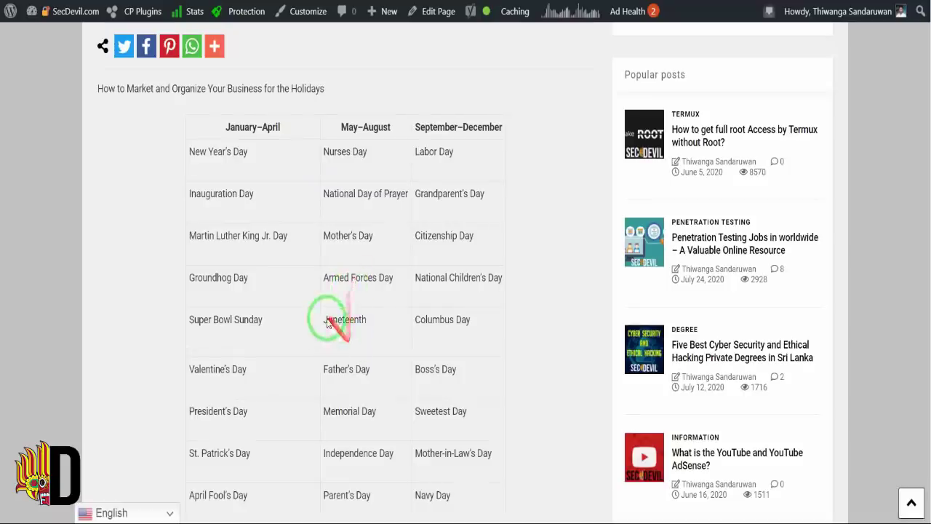
{"action": "scroll", "coordinate": [385, 280], "scroll_direction": "down", "scroll_amount": 2}
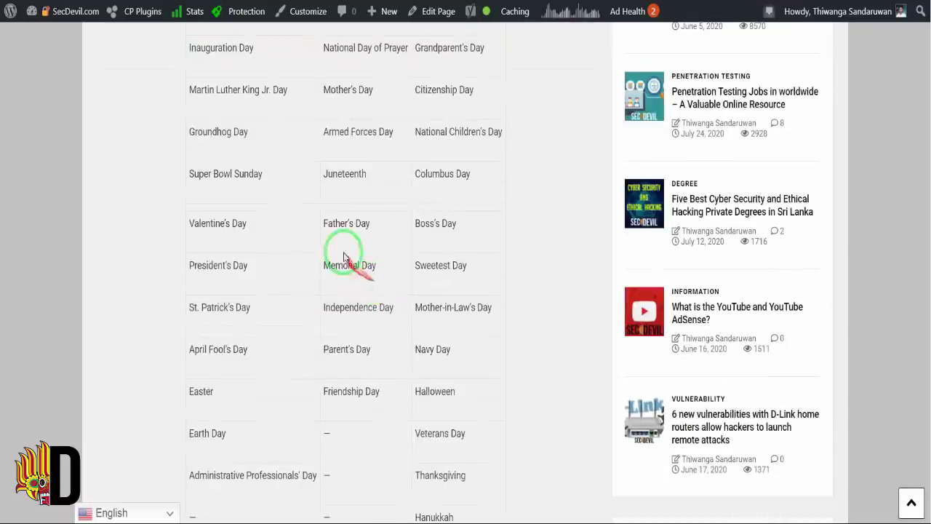
{"action": "scroll", "coordinate": [335, 283], "scroll_direction": "down", "scroll_amount": 2}
{"action": "scroll", "coordinate": [334, 283], "scroll_direction": "up", "scroll_amount": 3}
{"action": "scroll", "coordinate": [333, 295], "scroll_direction": "down", "scroll_amount": 4}
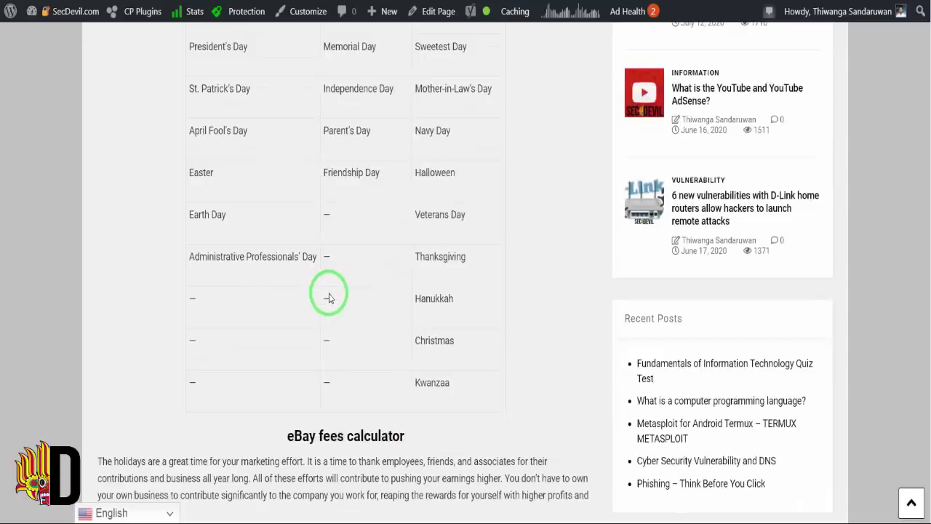
Step: Examine the September–December column of the holidays table from Labor Day to Kwanzaa
{"action": "scroll", "coordinate": [329, 298], "scroll_direction": "up", "scroll_amount": 7}
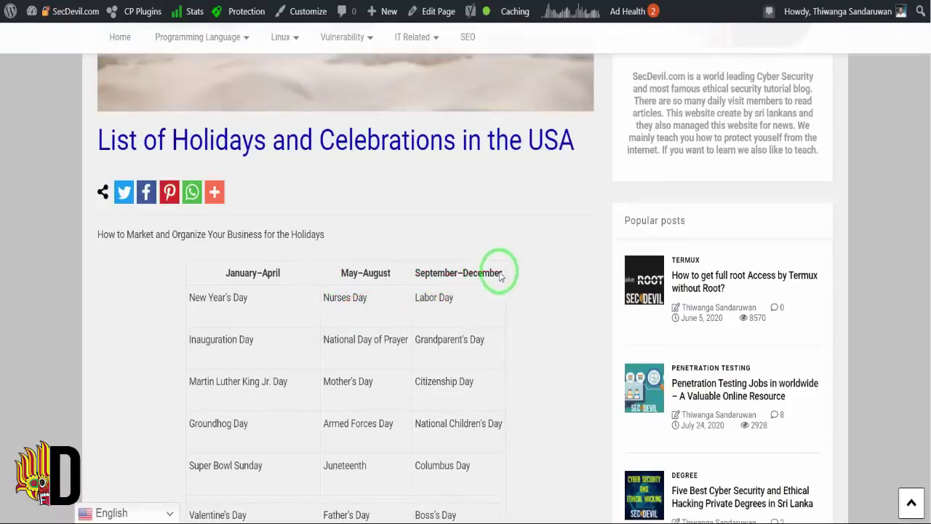
{"action": "scroll", "coordinate": [459, 276], "scroll_direction": "down", "scroll_amount": 1}
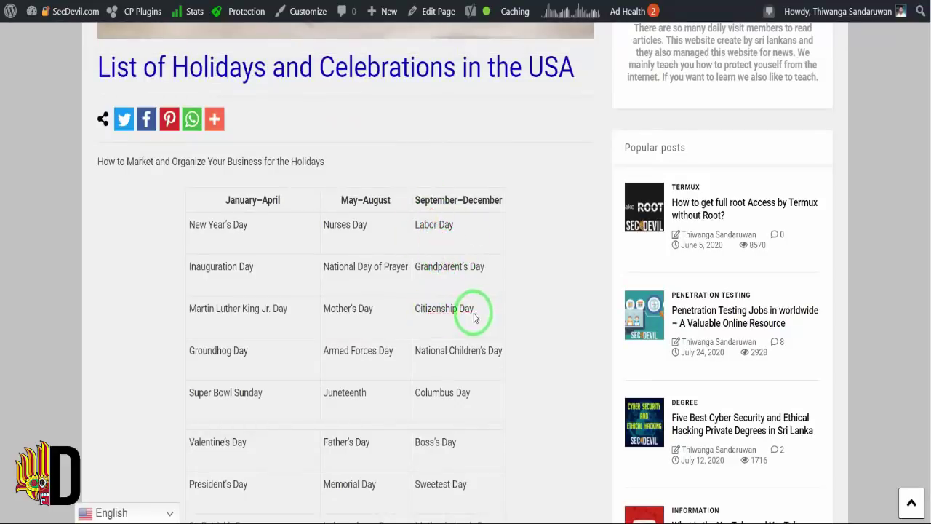
{"action": "scroll", "coordinate": [466, 316], "scroll_direction": "down", "scroll_amount": 2}
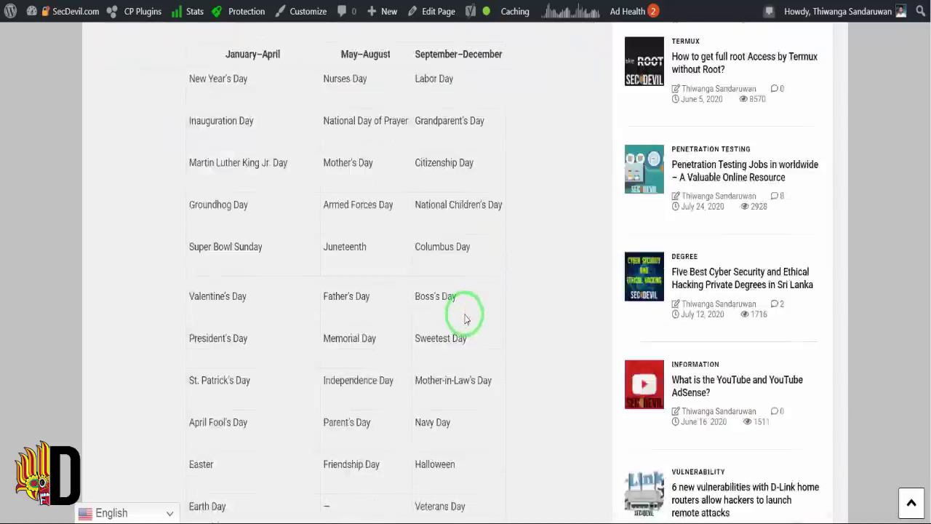
{"action": "scroll", "coordinate": [466, 316], "scroll_direction": "down", "scroll_amount": 1}
{"action": "scroll", "coordinate": [454, 281], "scroll_direction": "down", "scroll_amount": 1}
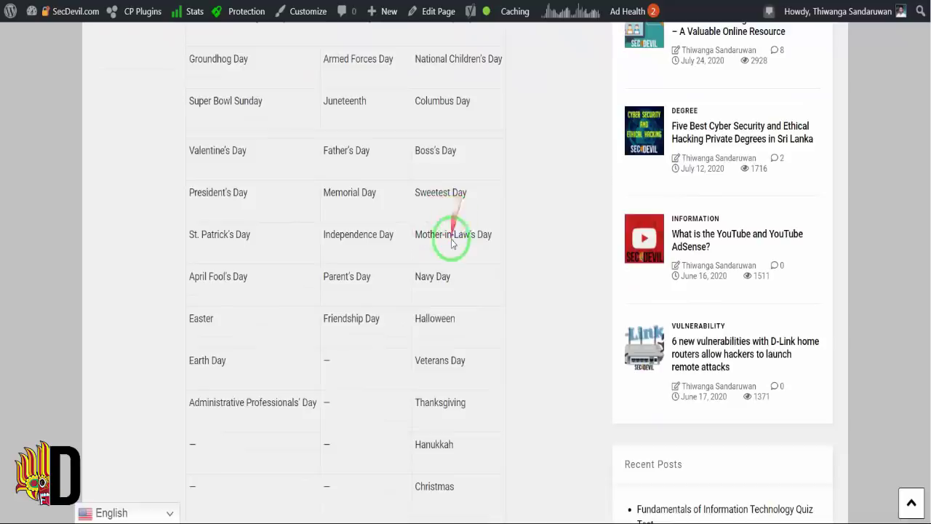
{"action": "scroll", "coordinate": [445, 233], "scroll_direction": "down", "scroll_amount": 1}
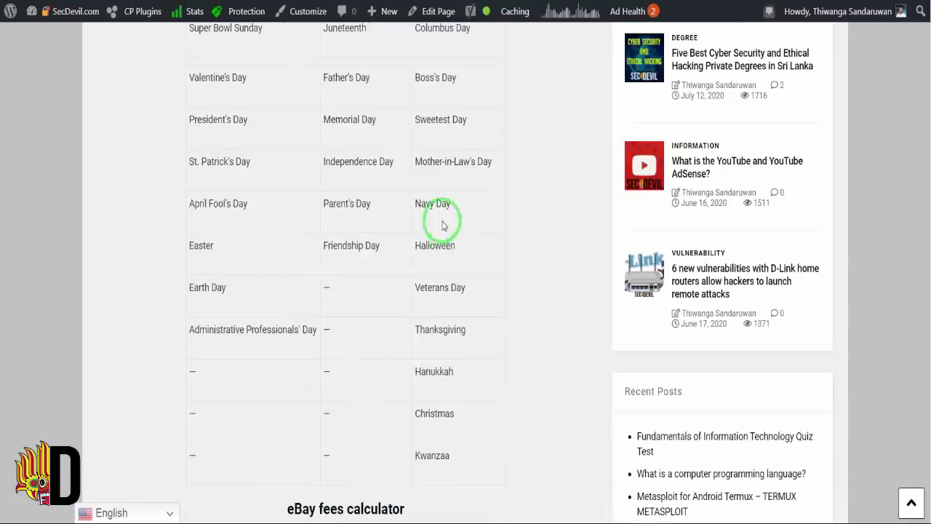
{"action": "scroll", "coordinate": [447, 247], "scroll_direction": "down", "scroll_amount": 1}
{"action": "scroll", "coordinate": [441, 218], "scroll_direction": "down", "scroll_amount": 1}
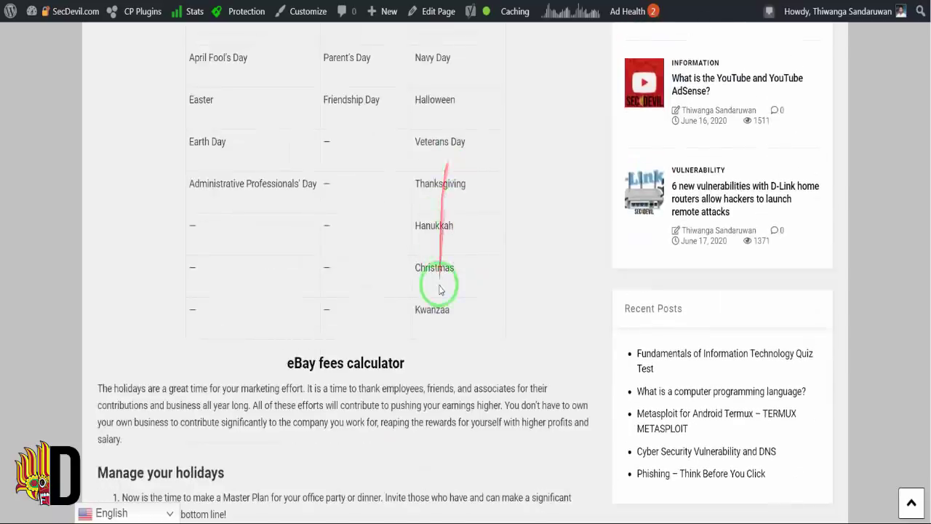
Step: Review the January–April holidays again and continue past the table to the eBay fees calculator section
{"action": "scroll", "coordinate": [440, 288], "scroll_direction": "up", "scroll_amount": 7}
{"action": "scroll", "coordinate": [442, 327], "scroll_direction": "up", "scroll_amount": 6}
{"action": "scroll", "coordinate": [395, 339], "scroll_direction": "down", "scroll_amount": 4}
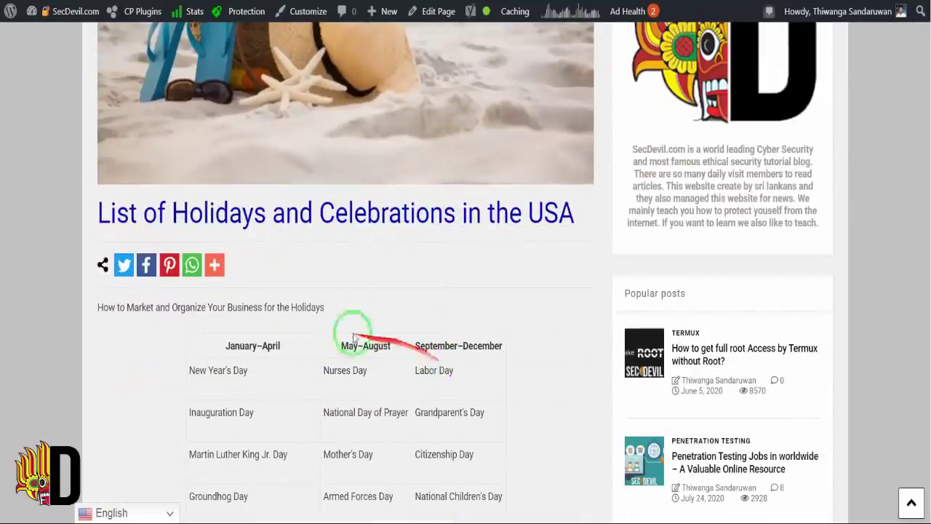
{"action": "scroll", "coordinate": [329, 320], "scroll_direction": "down", "scroll_amount": 2}
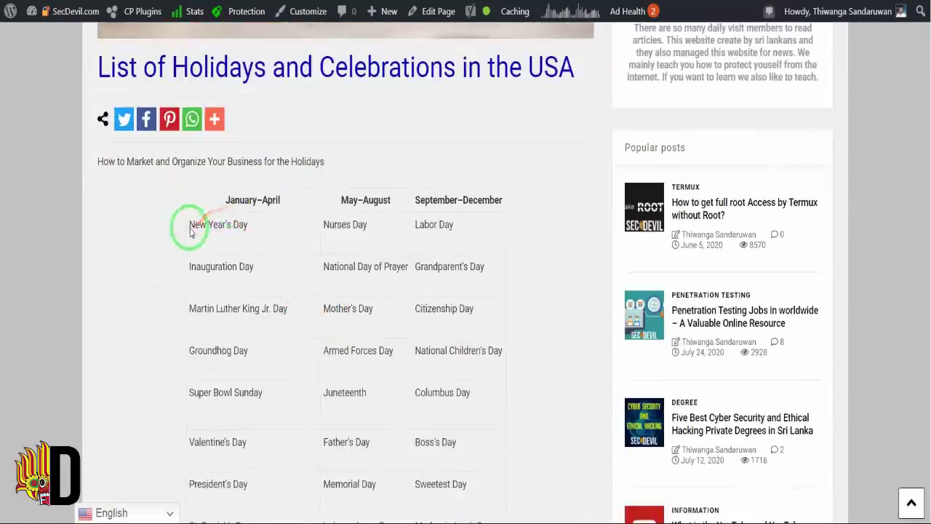
{"action": "scroll", "coordinate": [245, 409], "scroll_direction": "down", "scroll_amount": 2}
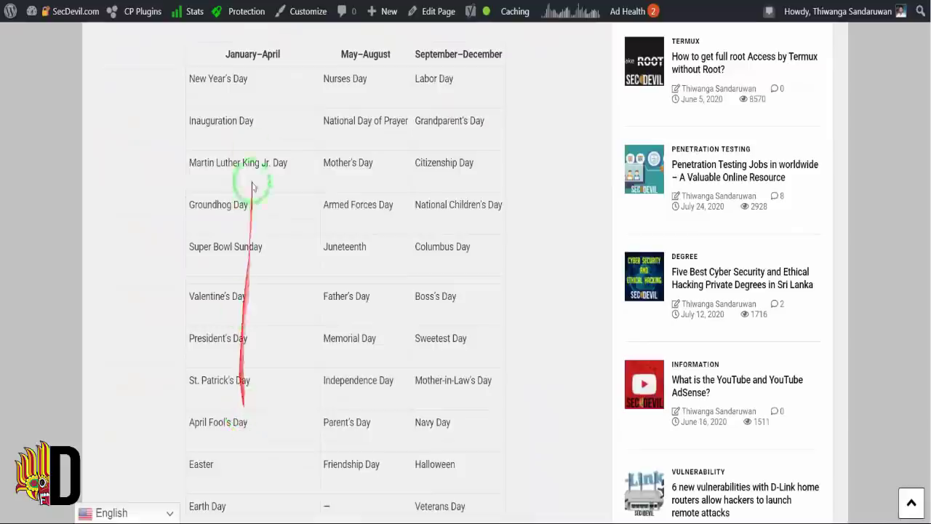
{"action": "scroll", "coordinate": [253, 411], "scroll_direction": "down", "scroll_amount": 3}
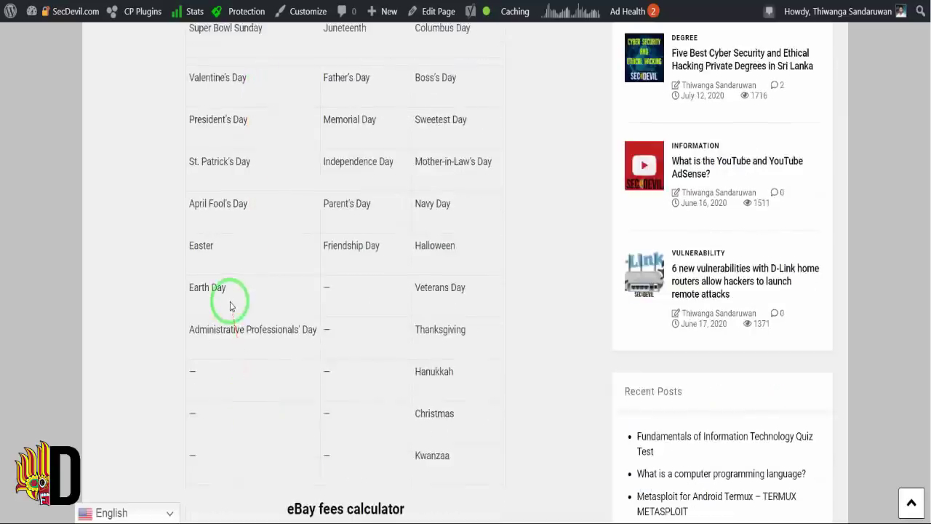
{"action": "scroll", "coordinate": [228, 303], "scroll_direction": "up", "scroll_amount": 5}
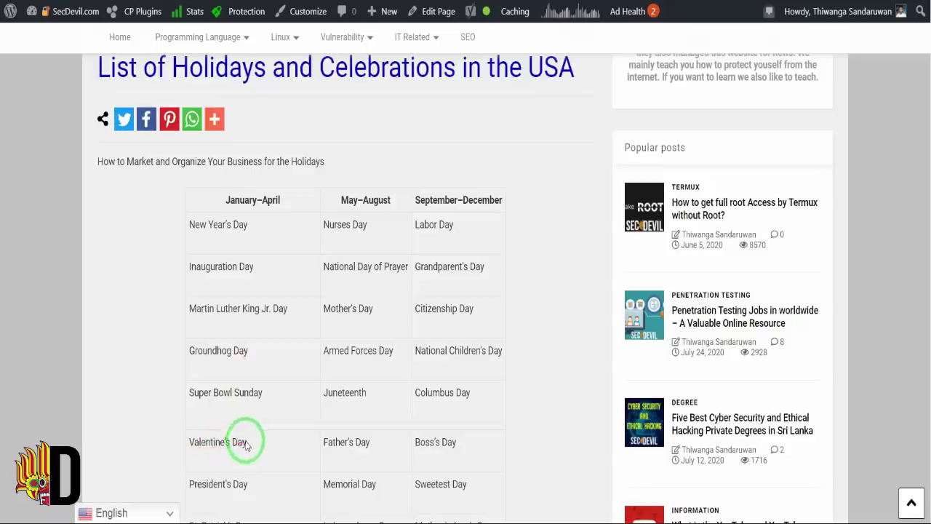
{"action": "scroll", "coordinate": [243, 445], "scroll_direction": "down", "scroll_amount": 4}
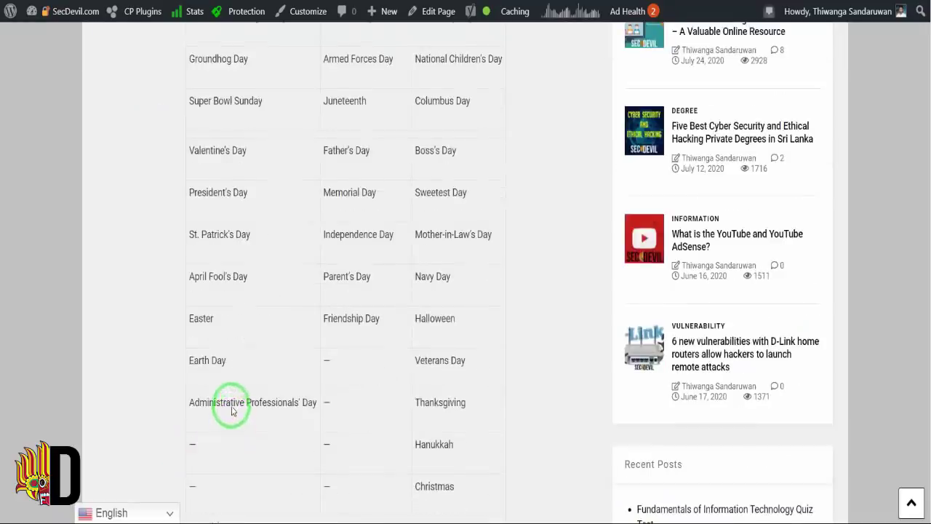
{"action": "scroll", "coordinate": [233, 397], "scroll_direction": "down", "scroll_amount": 2}
{"action": "scroll", "coordinate": [279, 346], "scroll_direction": "down", "scroll_amount": 2}
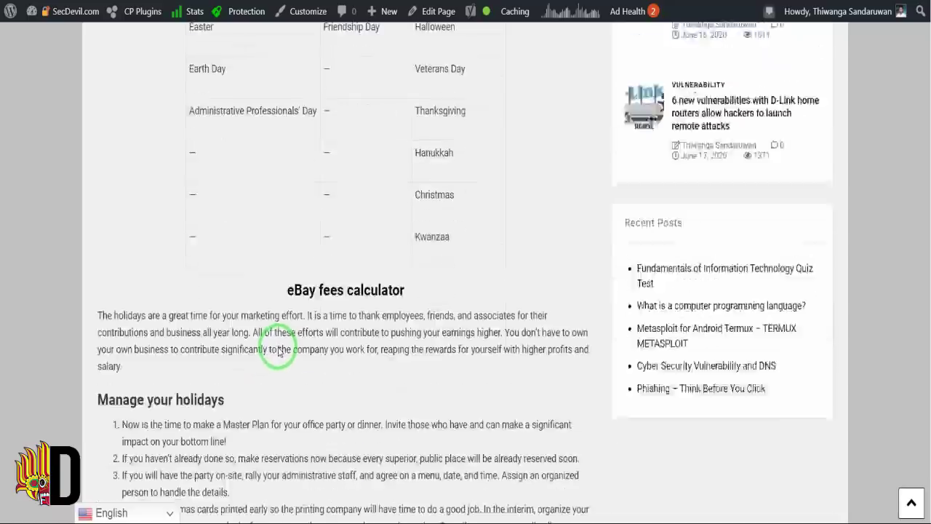
Step: Open the eBay fees calculator from the holidays page and examine its price and fee fields
{"action": "left_click", "coordinate": [324, 294]}
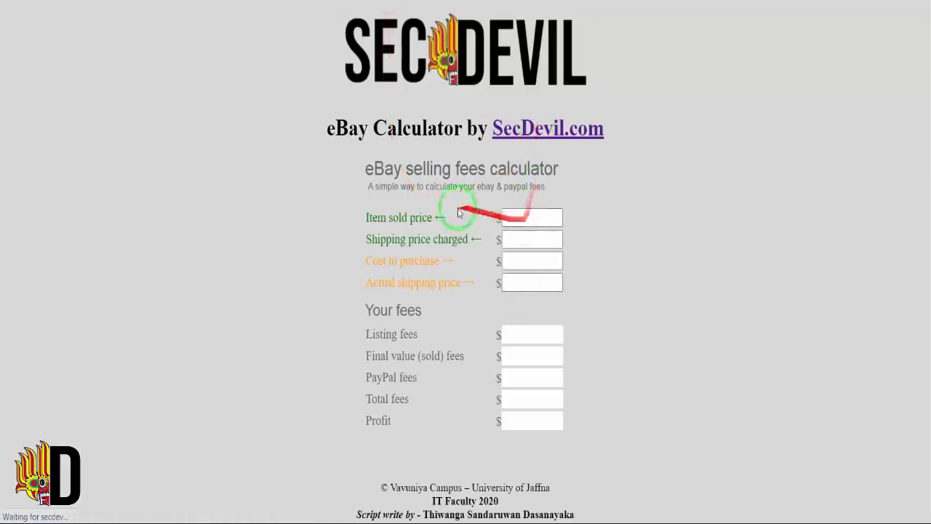
{"action": "scroll", "coordinate": [426, 196], "scroll_direction": "down", "scroll_amount": 1}
{"action": "left_click", "coordinate": [515, 183]}
{"action": "scroll", "coordinate": [473, 193], "scroll_direction": "up", "scroll_amount": 1}
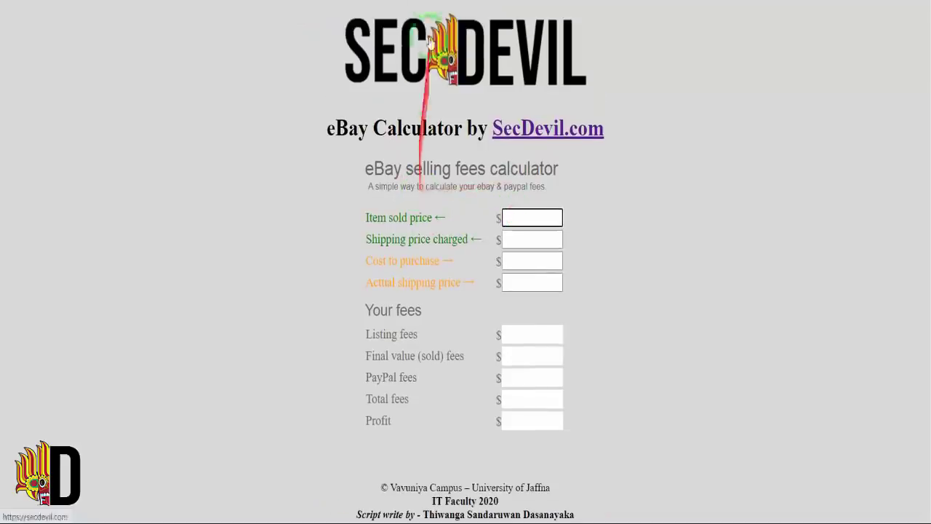
{"action": "scroll", "coordinate": [416, 291], "scroll_direction": "down", "scroll_amount": 1}
{"action": "scroll", "coordinate": [413, 297], "scroll_direction": "up", "scroll_amount": 1}
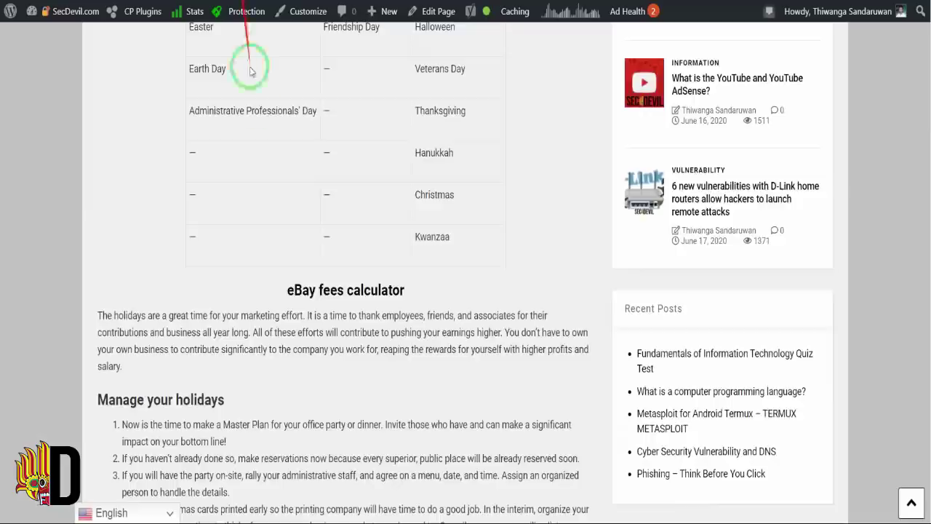
Step: Check where the site lists the Dropshipping Holidays page, and revisit the fees calculator and the holidays table
{"action": "scroll", "coordinate": [250, 69], "scroll_direction": "up", "scroll_amount": 15}
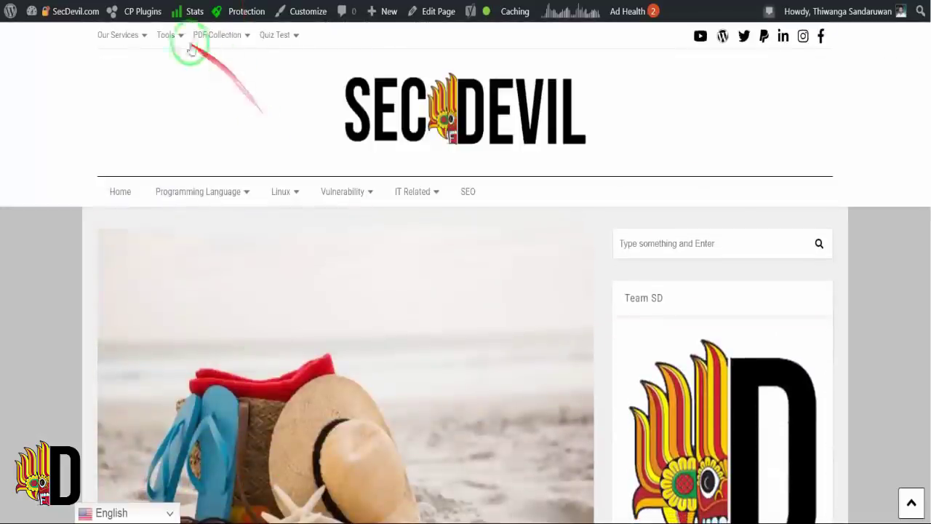
{"action": "mouse_move", "coordinate": [181, 34]}
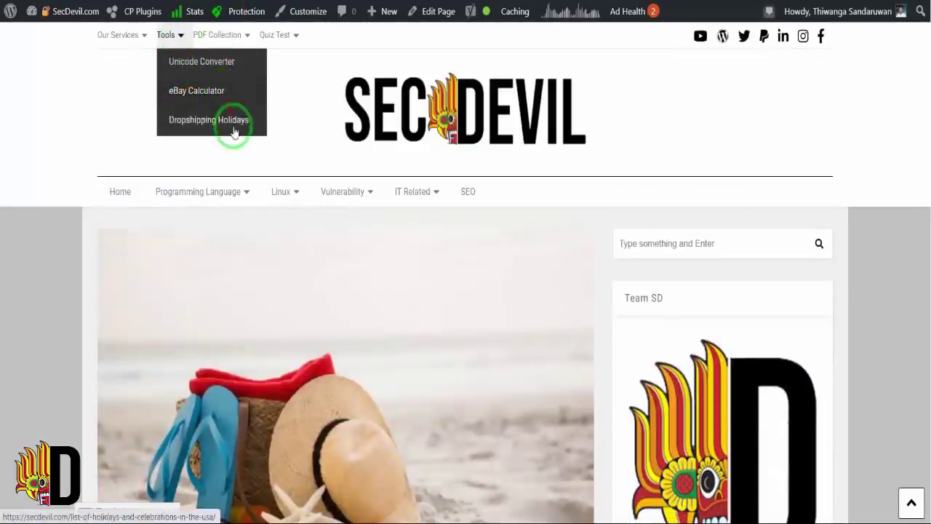
{"action": "scroll", "coordinate": [149, 107], "scroll_direction": "down", "scroll_amount": 6}
{"action": "scroll", "coordinate": [151, 102], "scroll_direction": "down", "scroll_amount": 8}
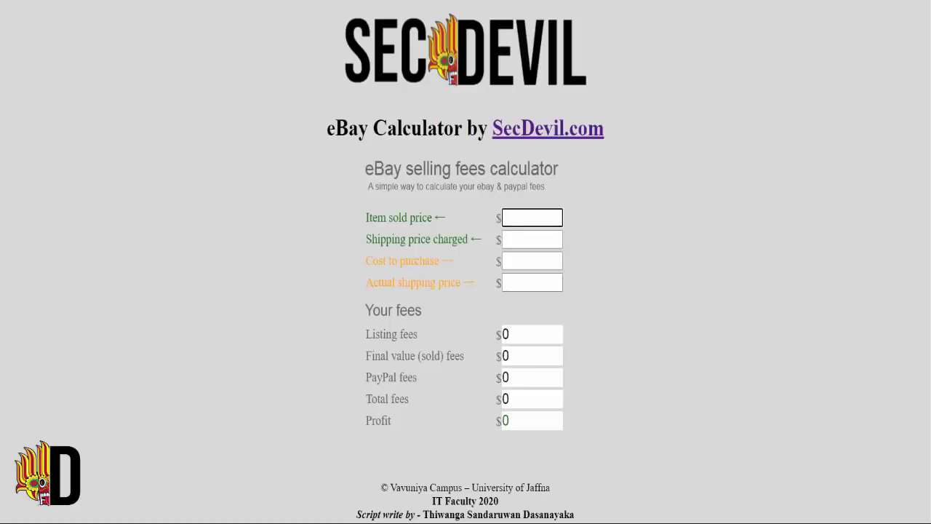
{"action": "left_click", "coordinate": [598, 293]}
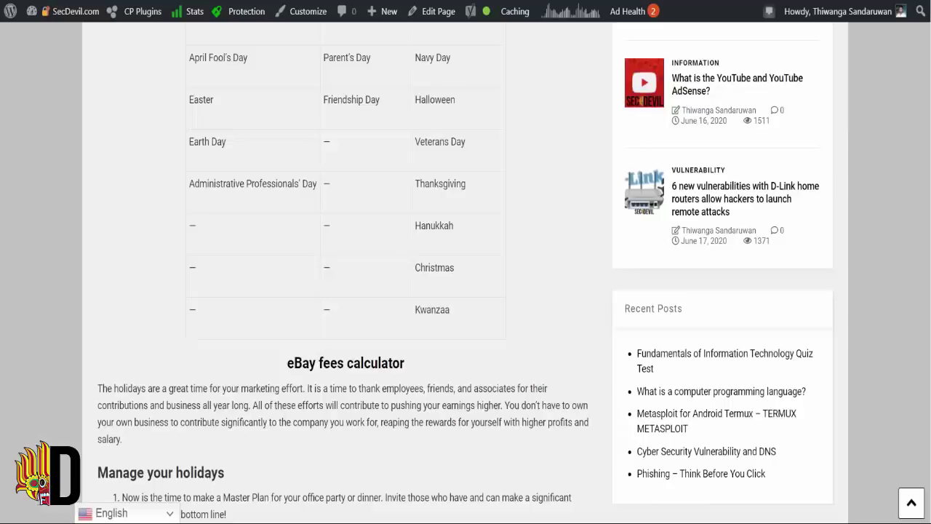
{"action": "scroll", "coordinate": [245, 181], "scroll_direction": "down", "scroll_amount": 9}
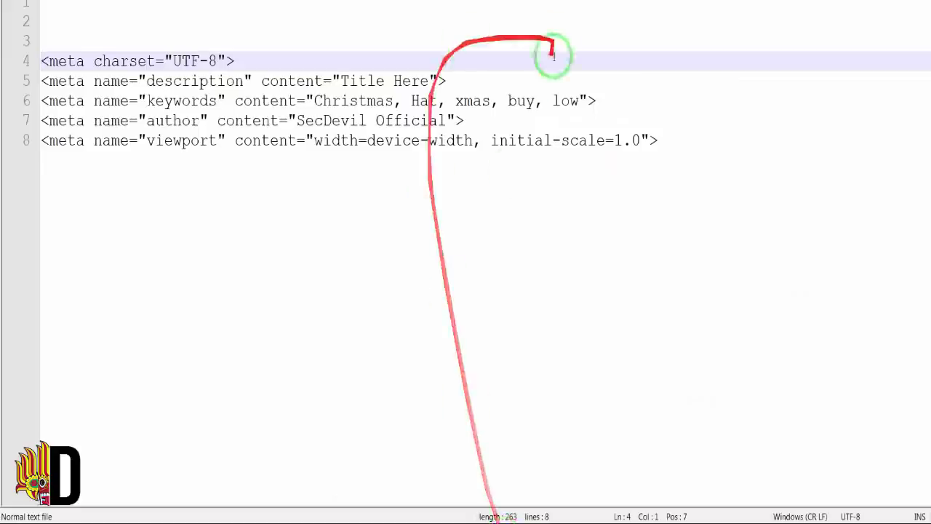
Step: Copy all five meta tag lines, from the charset tag through the viewport tag, in the text file
{"action": "left_click", "coordinate": [277, 172]}
{"action": "scroll", "coordinate": [277, 173], "scroll_direction": "up", "scroll_amount": 4}
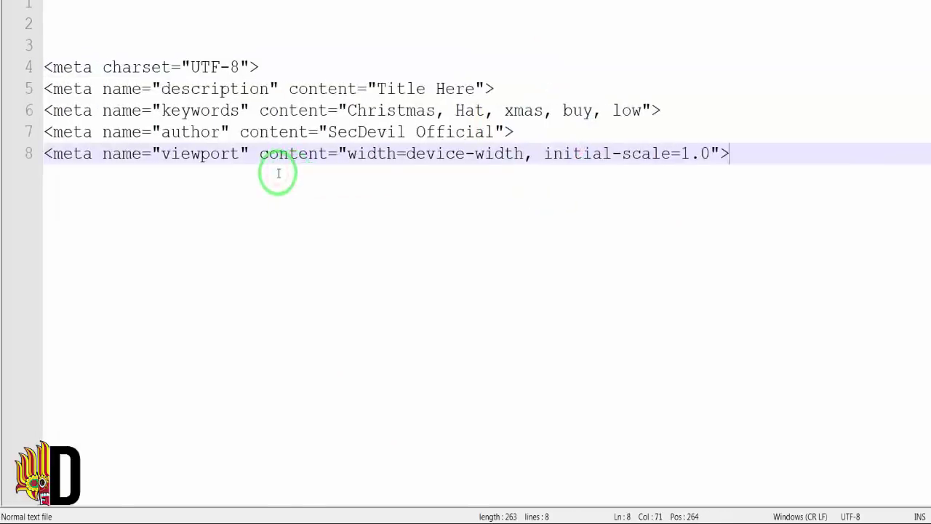
{"action": "scroll", "coordinate": [278, 173], "scroll_direction": "up", "scroll_amount": 1}
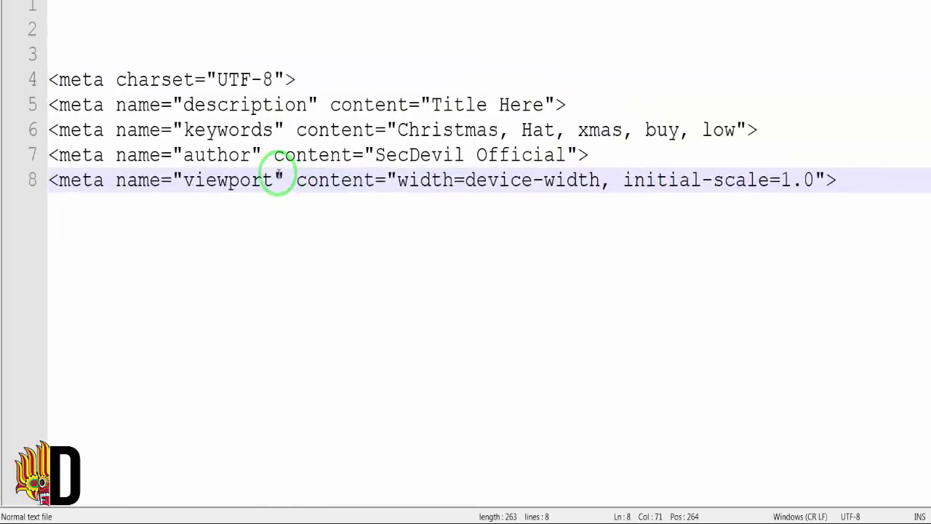
{"action": "left_click_drag", "start_coordinate": [49, 80], "coordinate": [852, 180]}
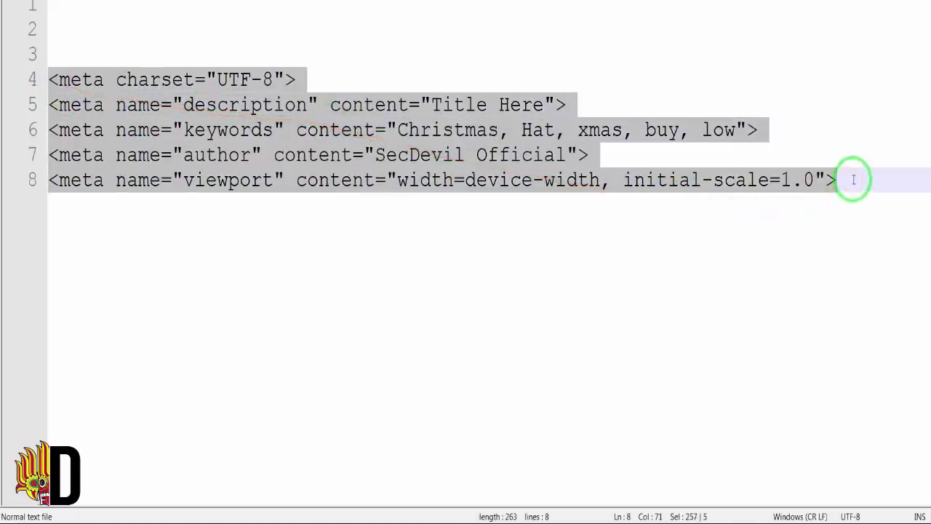
{"action": "right_click", "coordinate": [431, 142]}
{"action": "left_click", "coordinate": [445, 166]}
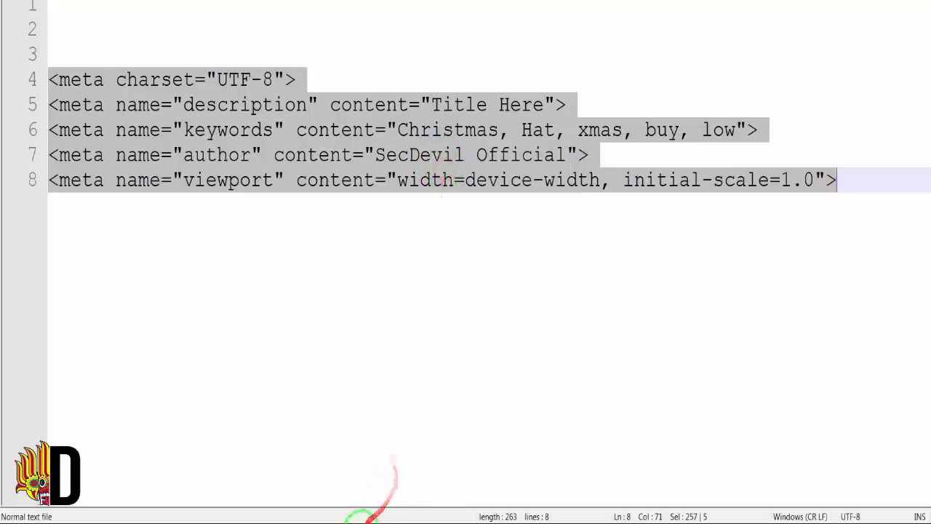
Step: Switch to the eBay listing and paste the meta tags above the banner image code in the HTML item description
{"action": "left_click", "coordinate": [356, 518]}
{"action": "left_click", "coordinate": [174, 1]}
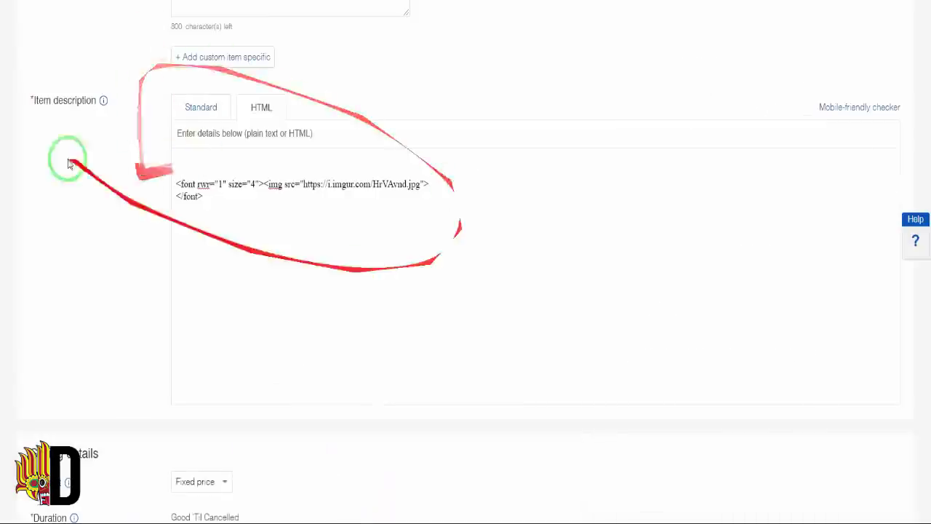
{"action": "right_click", "coordinate": [188, 159]}
{"action": "left_click", "coordinate": [240, 267]}
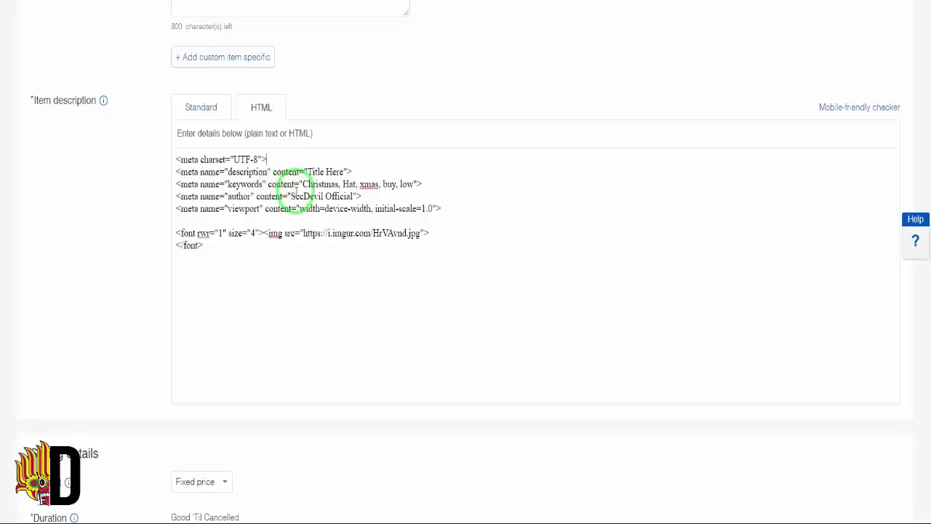
Step: Examine the pasted meta tags in the HTML item description, starting with the charset line
{"action": "left_click", "coordinate": [130, 188]}
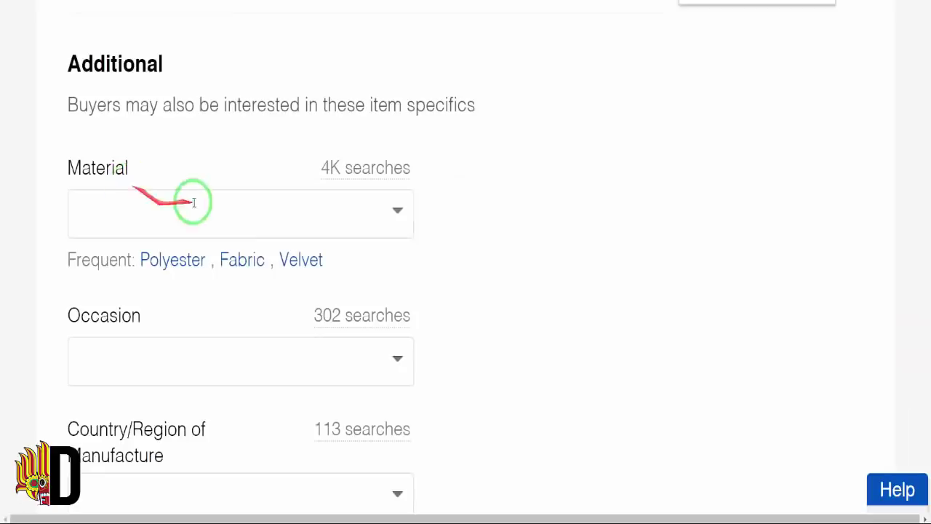
{"action": "scroll", "coordinate": [196, 220], "scroll_direction": "down", "scroll_amount": 15}
{"action": "scroll", "coordinate": [196, 221], "scroll_direction": "down", "scroll_amount": 5}
{"action": "scroll", "coordinate": [196, 220], "scroll_direction": "up", "scroll_amount": 3}
{"action": "left_click", "coordinate": [261, 171]}
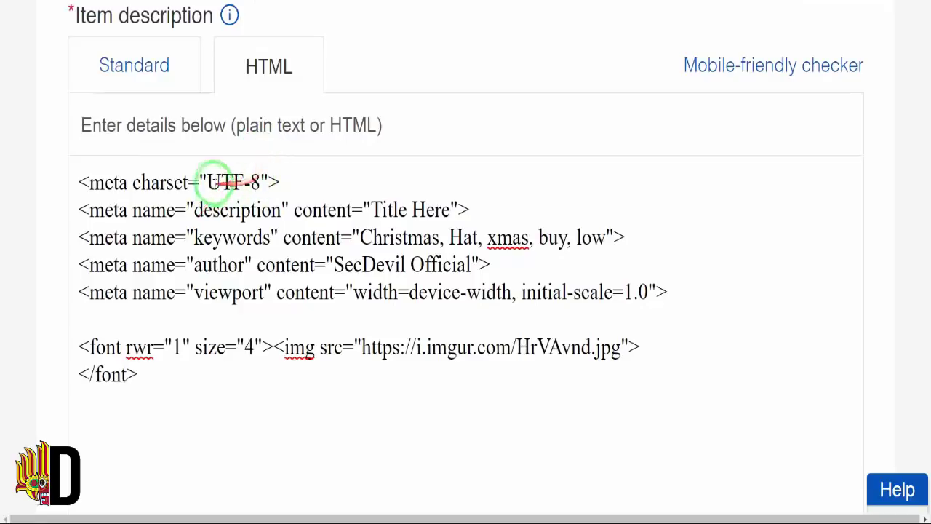
{"action": "left_click", "coordinate": [104, 184]}
{"action": "left_click_drag", "start_coordinate": [104, 184], "coordinate": [266, 181]}
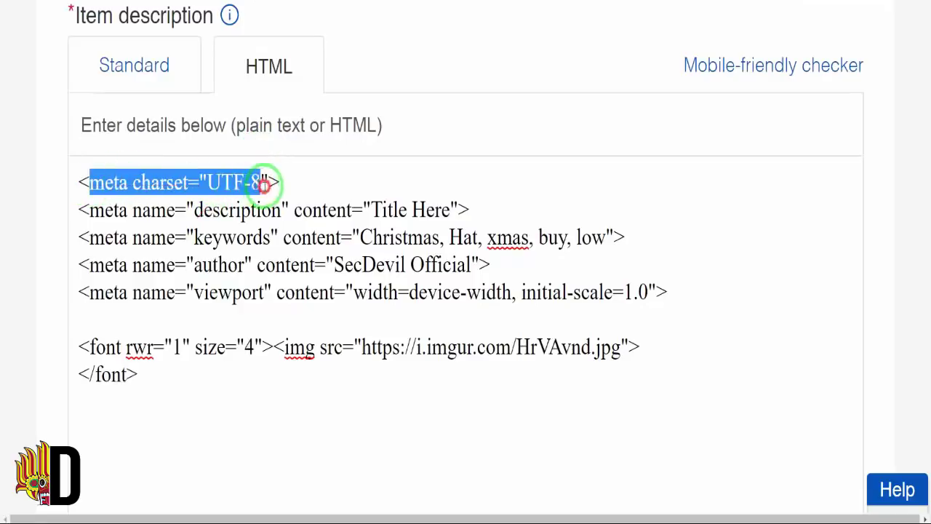
{"action": "left_click", "coordinate": [244, 183]}
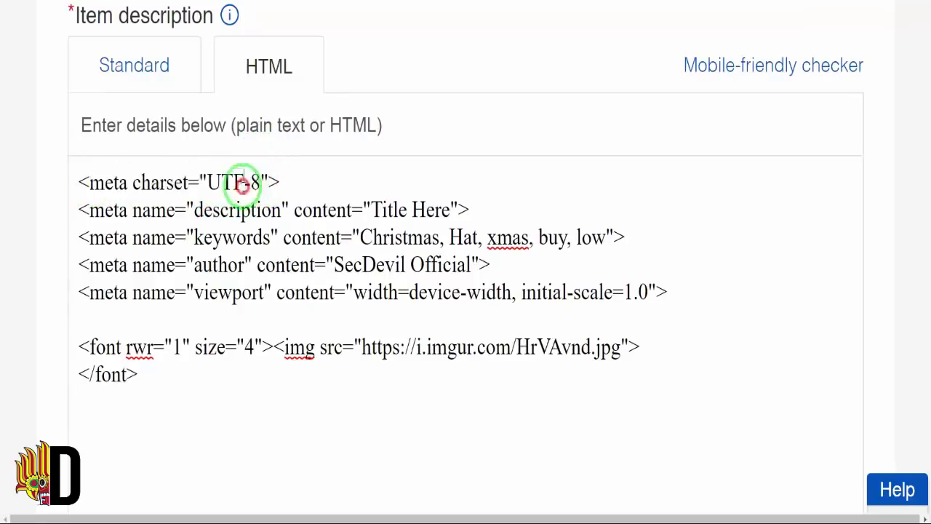
{"action": "left_click_drag", "start_coordinate": [89, 182], "coordinate": [270, 179]}
Step: Replace the placeholder "Title Here" in the description meta tag with "Christmas hat - "
{"action": "left_click", "coordinate": [262, 209]}
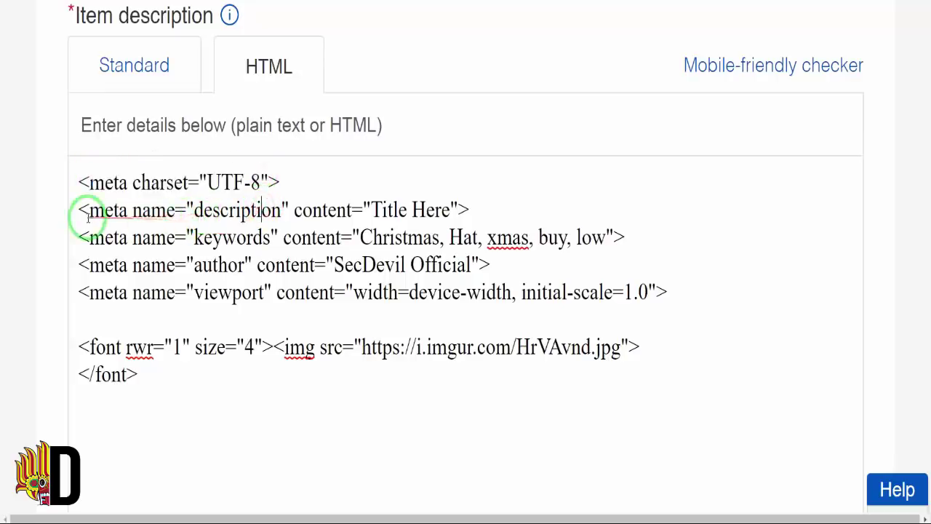
{"action": "left_click", "coordinate": [250, 210]}
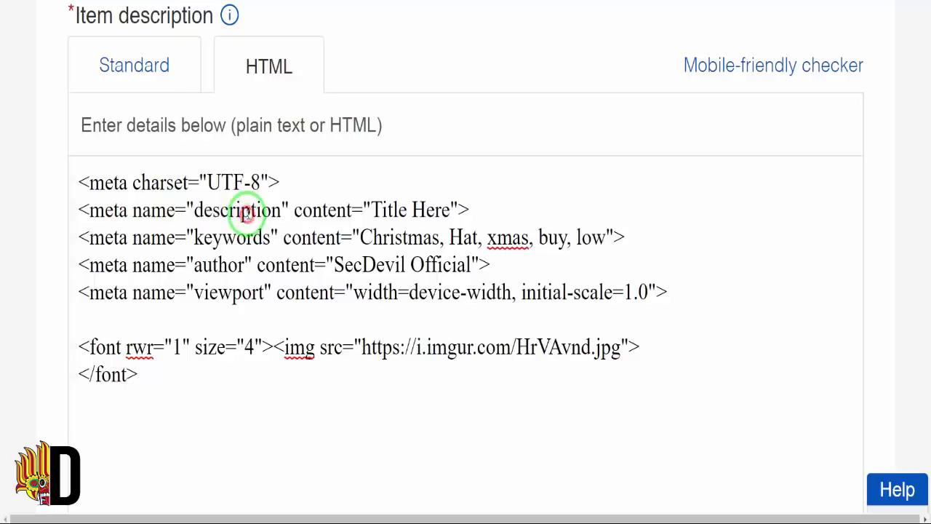
{"action": "double_click", "coordinate": [247, 211]}
{"action": "left_click", "coordinate": [373, 209]}
{"action": "left_click_drag", "start_coordinate": [374, 210], "coordinate": [449, 209]}
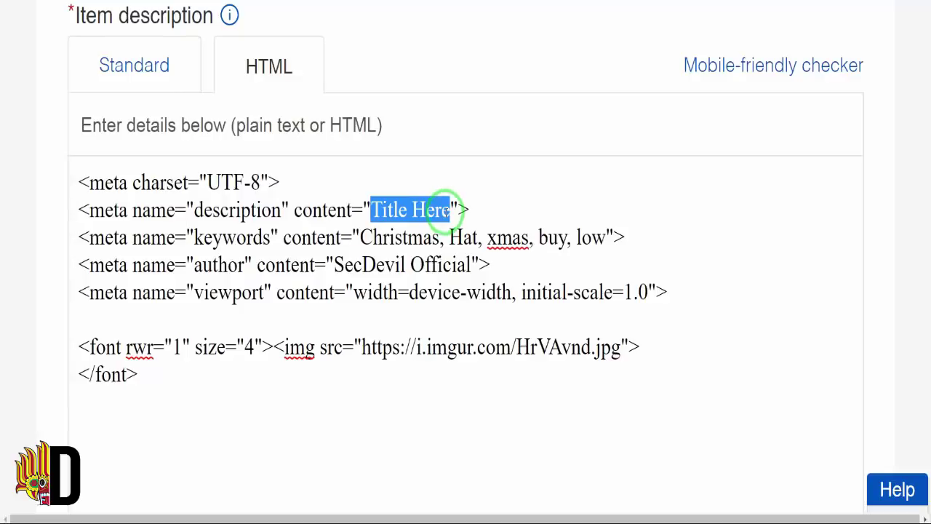
{"action": "type", "text": "Christmas"}
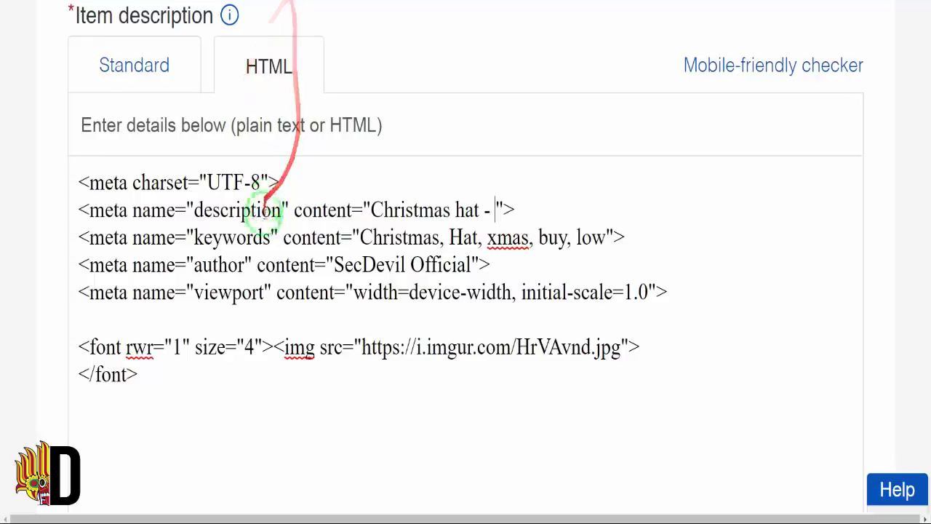
Step: Examine the keywords meta tag and its comma-separated list of search terms
{"action": "double_click", "coordinate": [246, 236]}
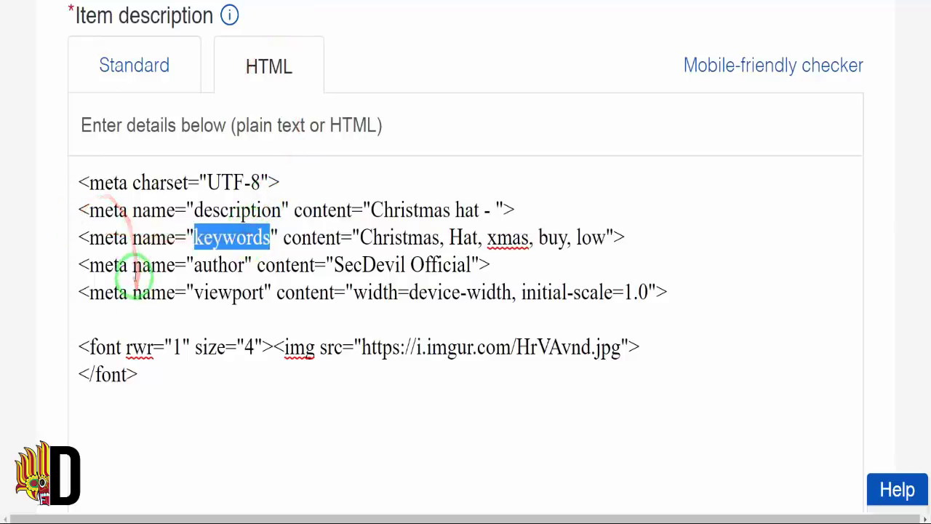
{"action": "left_click", "coordinate": [369, 239]}
{"action": "left_click_drag", "start_coordinate": [359, 239], "coordinate": [613, 241]}
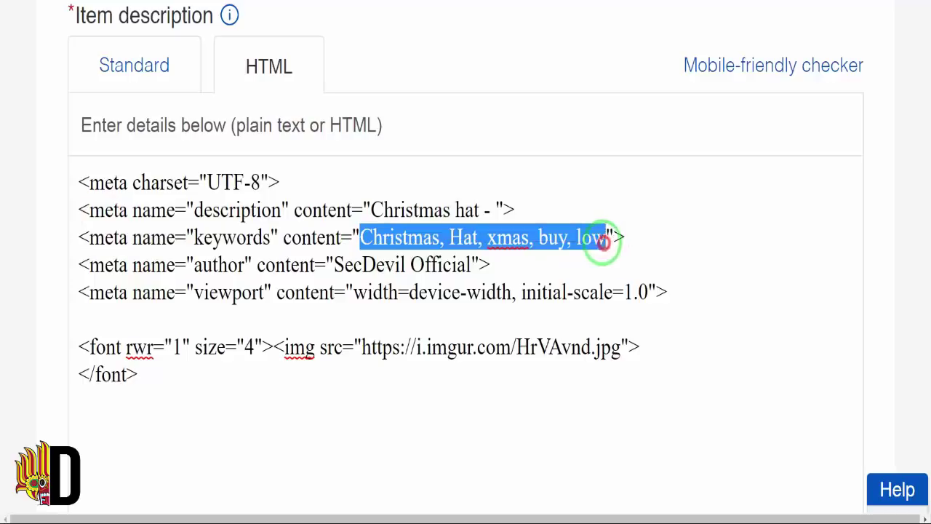
{"action": "left_click", "coordinate": [457, 265]}
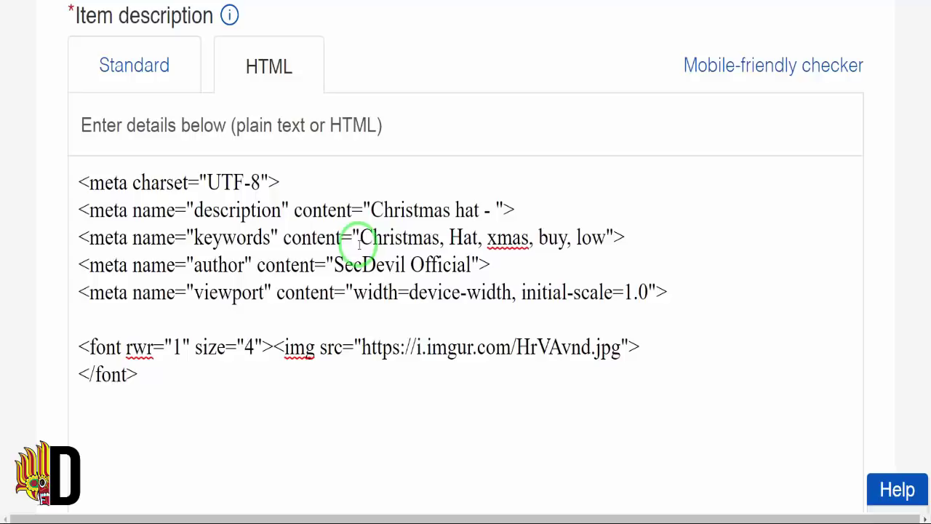
{"action": "left_click", "coordinate": [373, 239]}
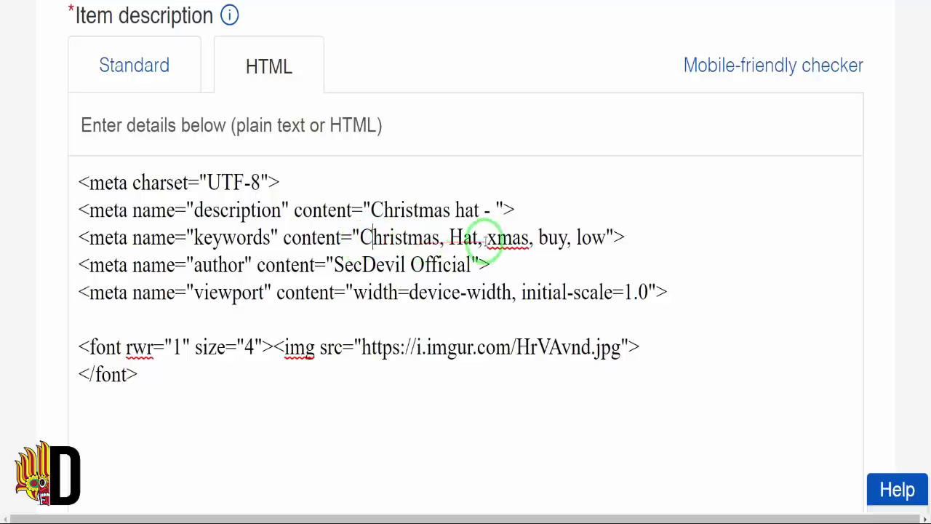